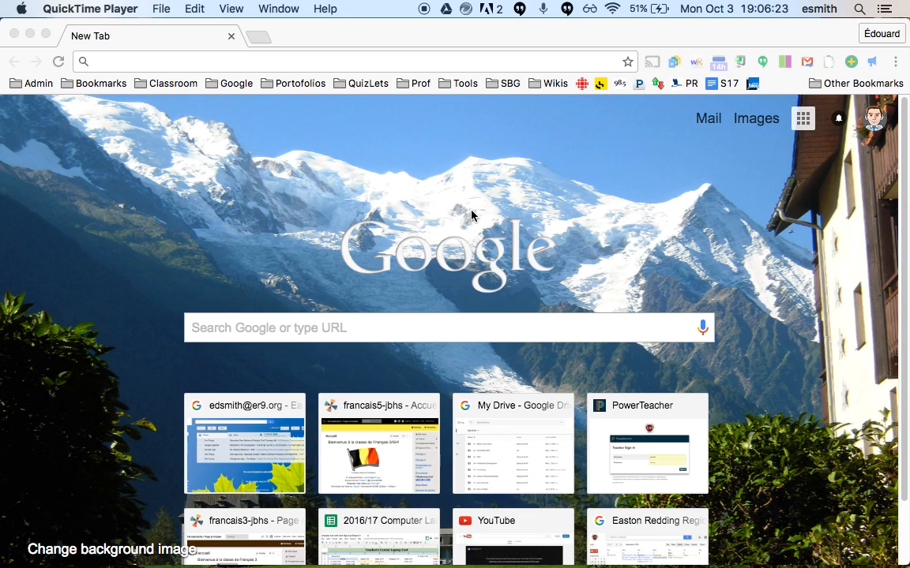
Step: Go to sites.google.com and switch from the classic site list to New Google Sites
left_click(392, 37)
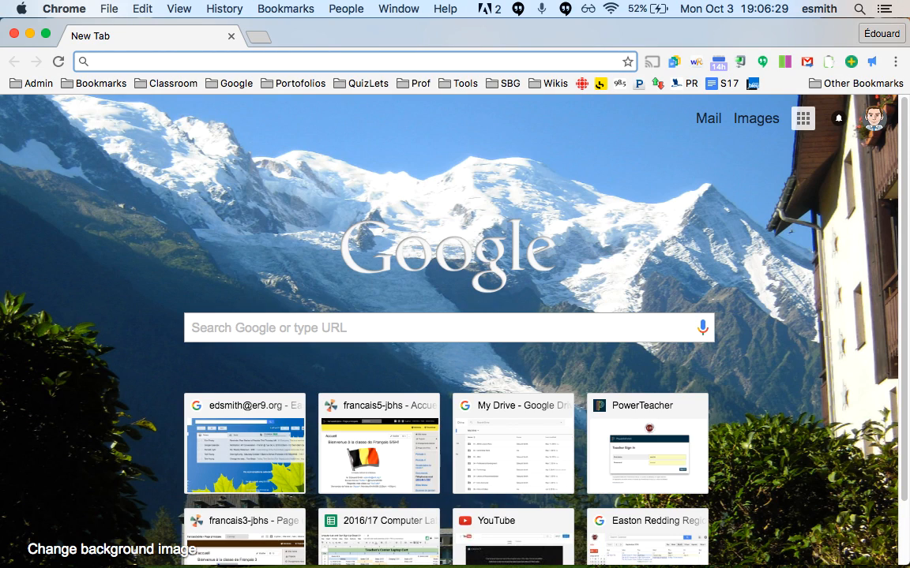
type("sites")
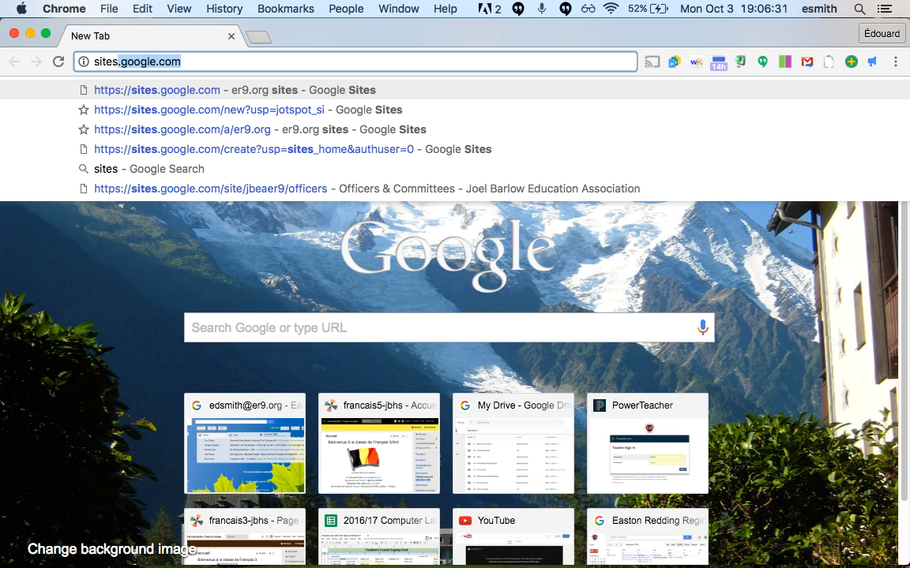
type(".go")
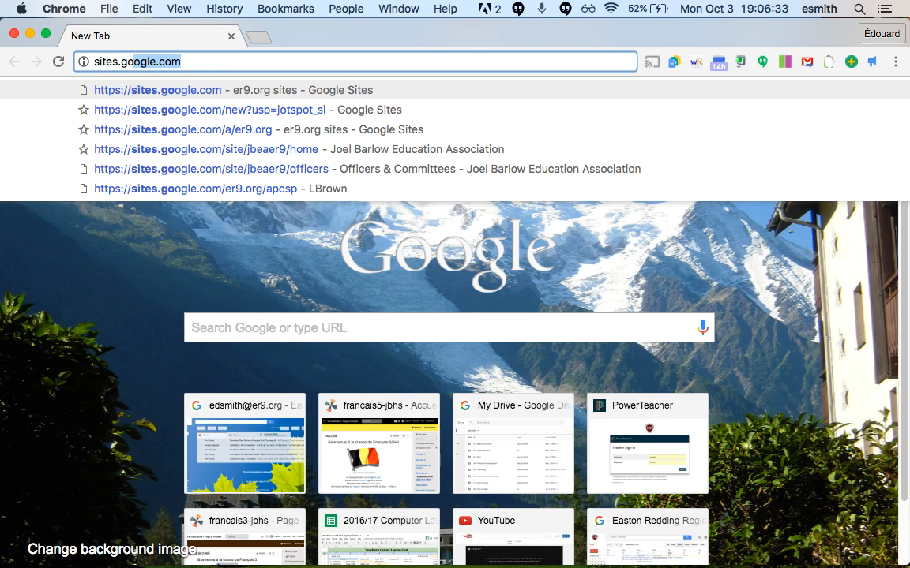
type("ogle.com")
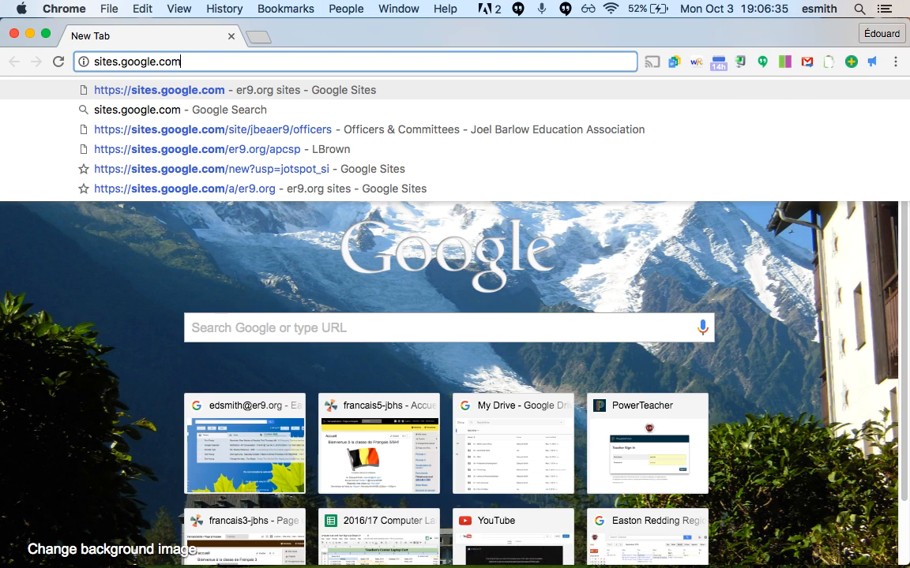
key("Return")
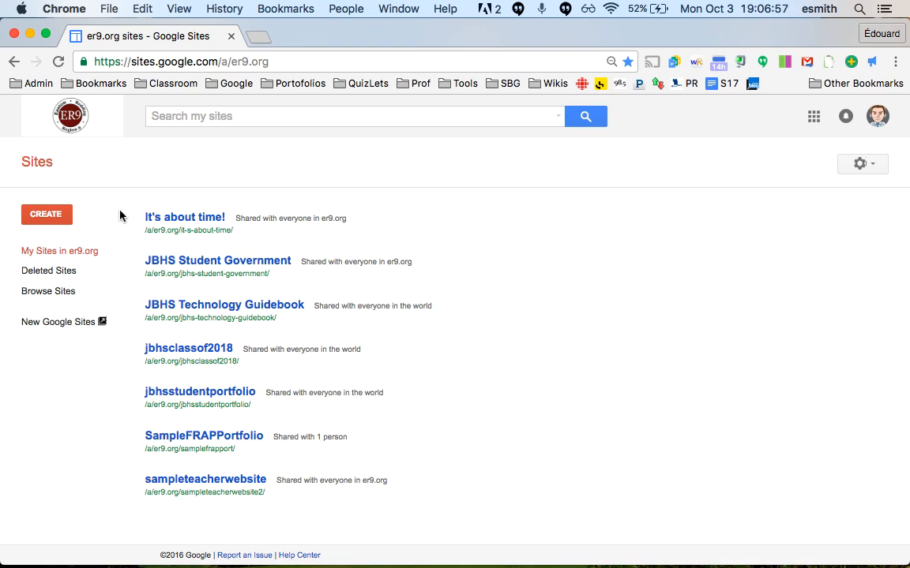
left_click(53, 331)
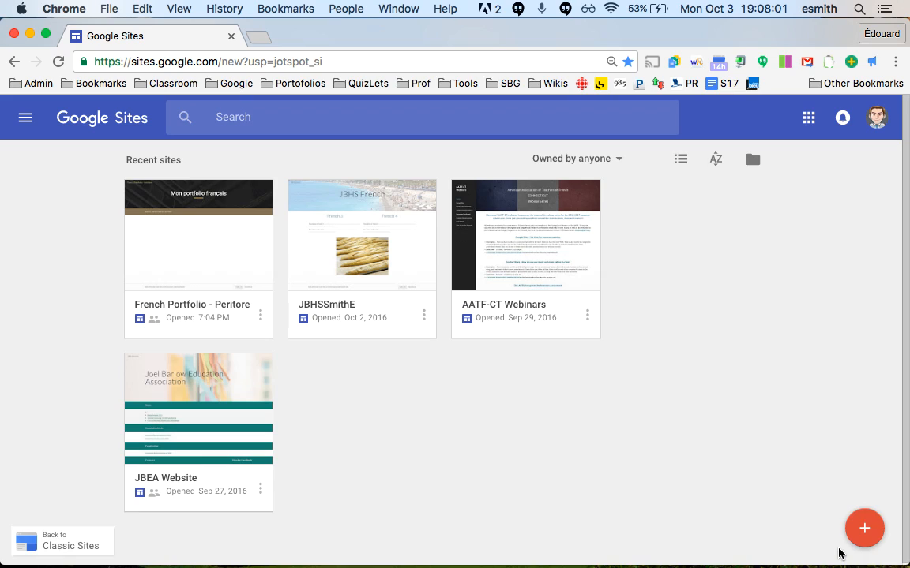
Step: Create a blank site and replace the placeholder page title in the header with "French 6"
left_click(866, 530)
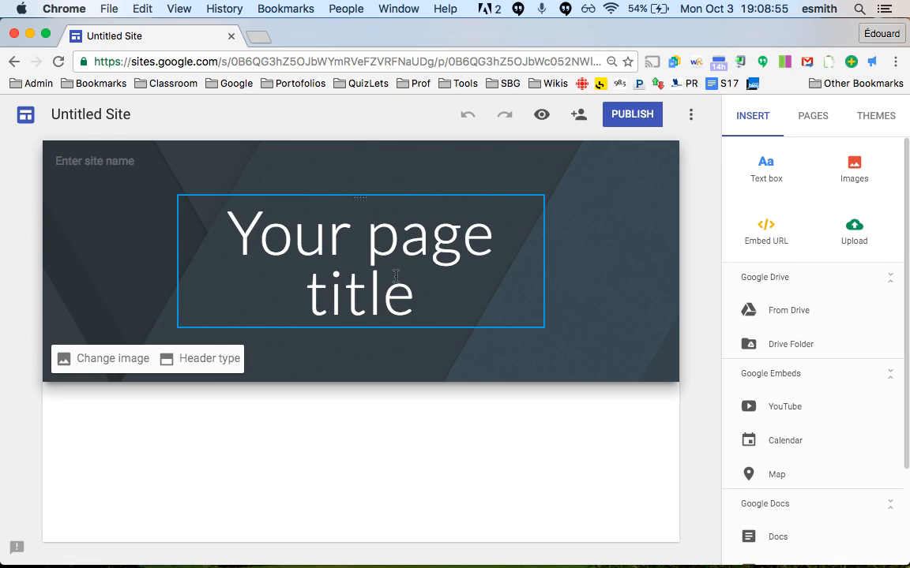
left_click(400, 281)
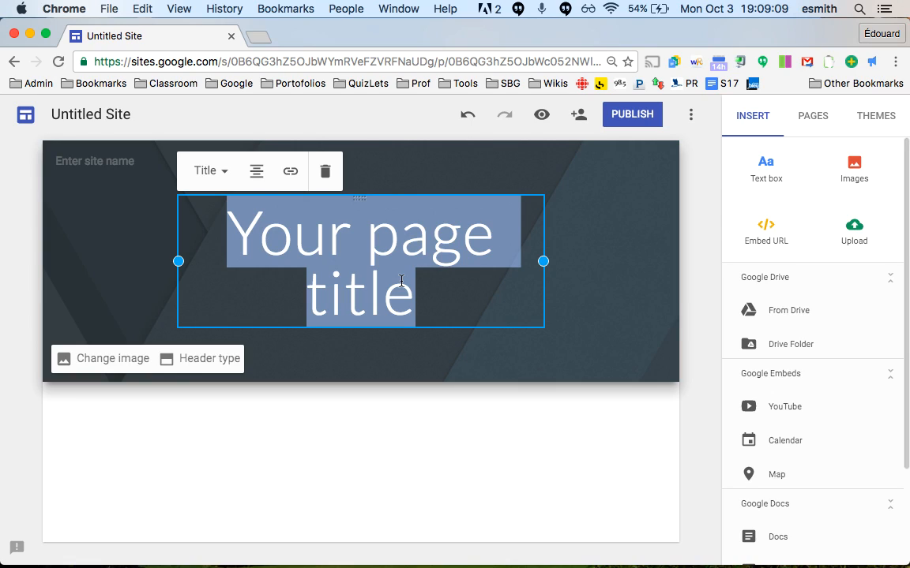
type("Fr")
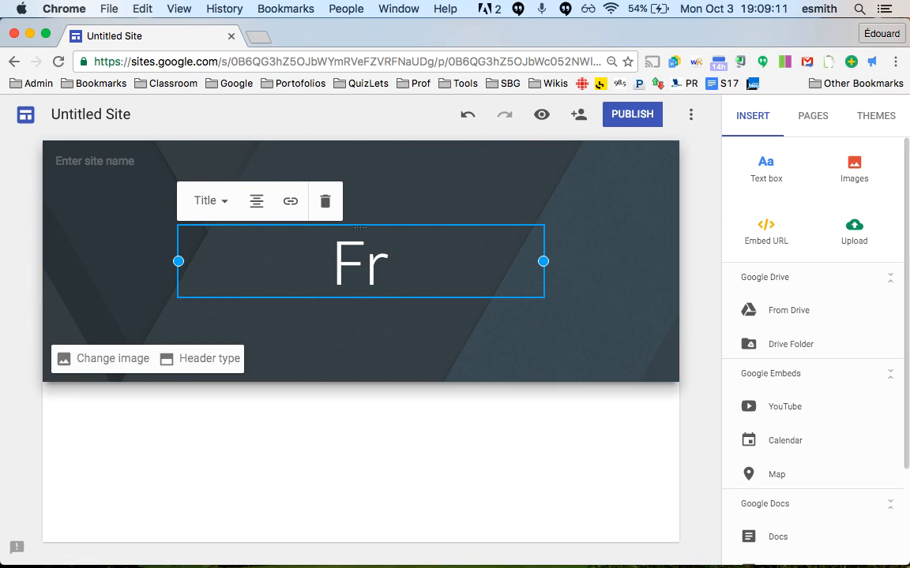
type("ench 6")
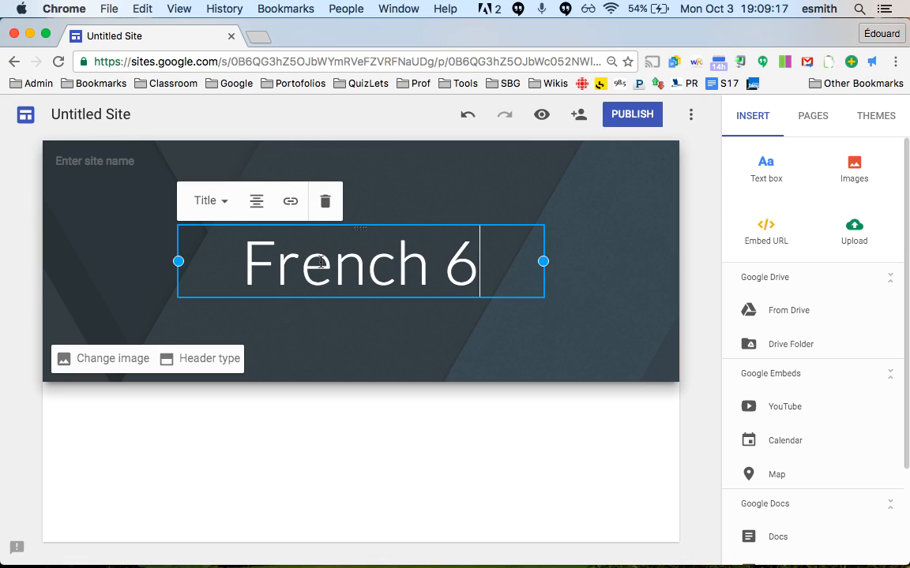
left_click(223, 203)
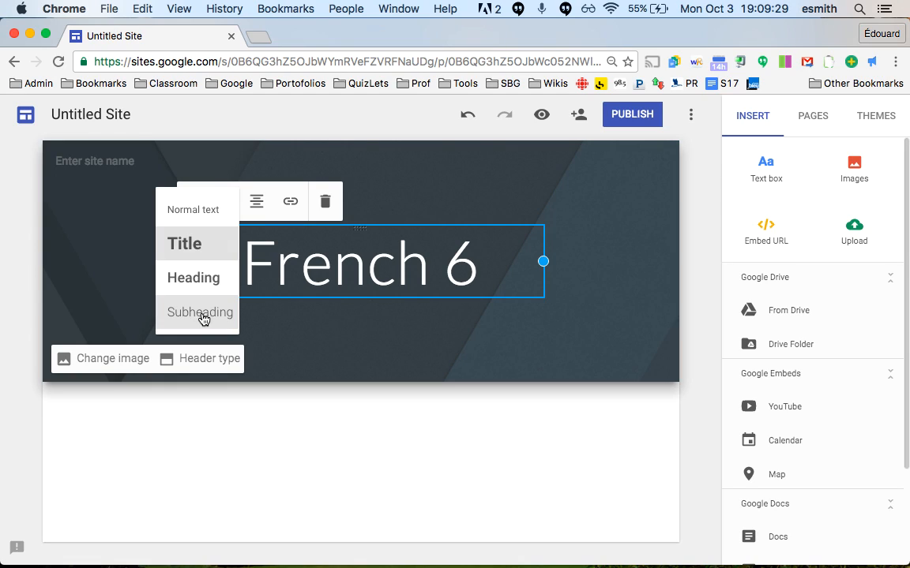
left_click(260, 207)
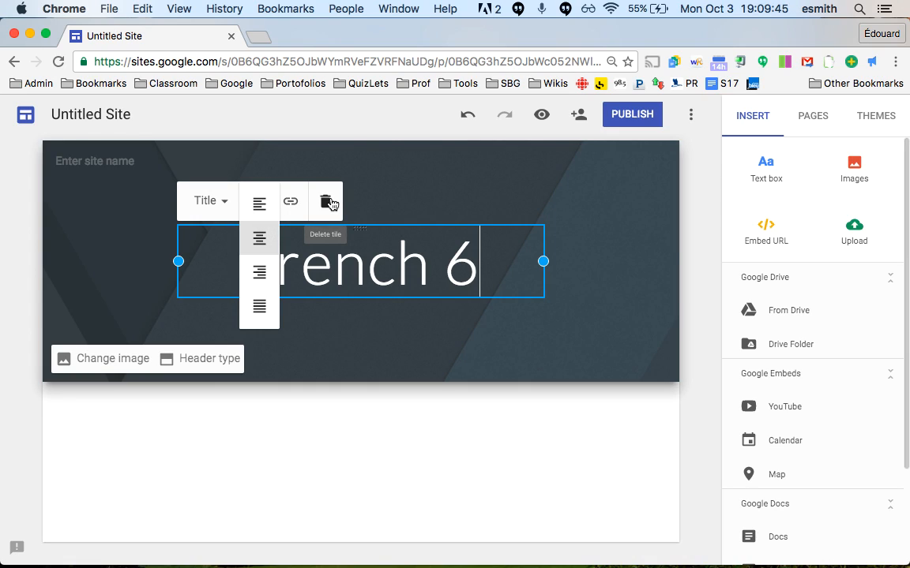
left_click(405, 264)
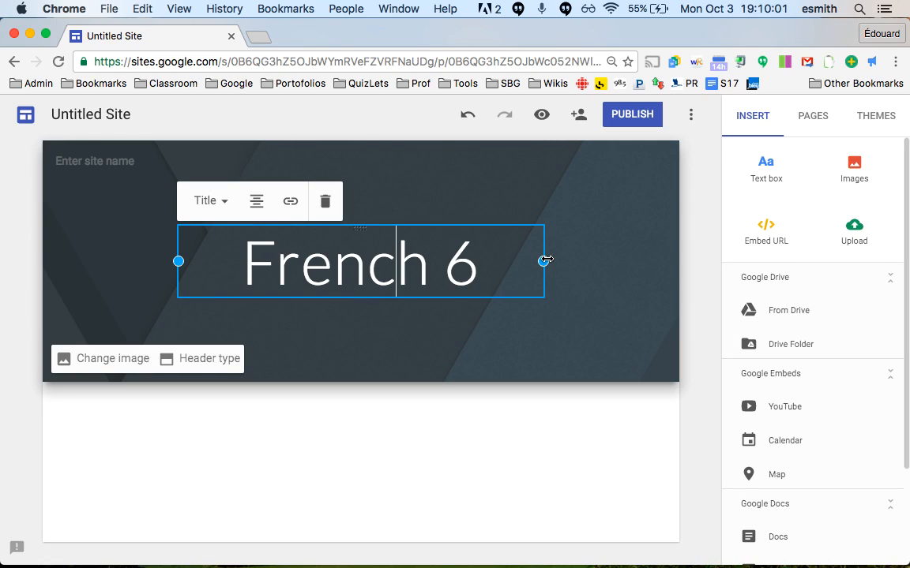
Step: Extend the page title in the header so that it reads "French 6 / French AP"
left_click(489, 268)
type("/ ")
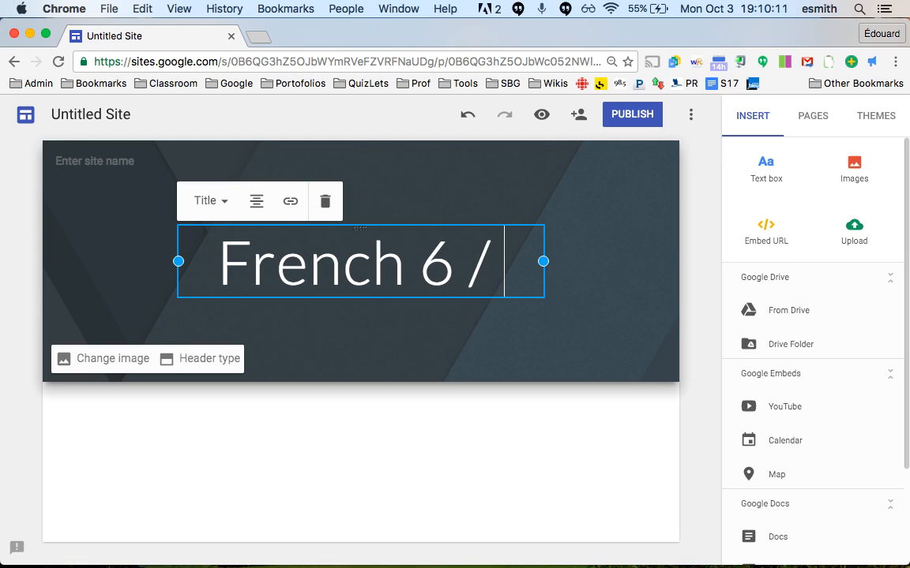
type("French AP")
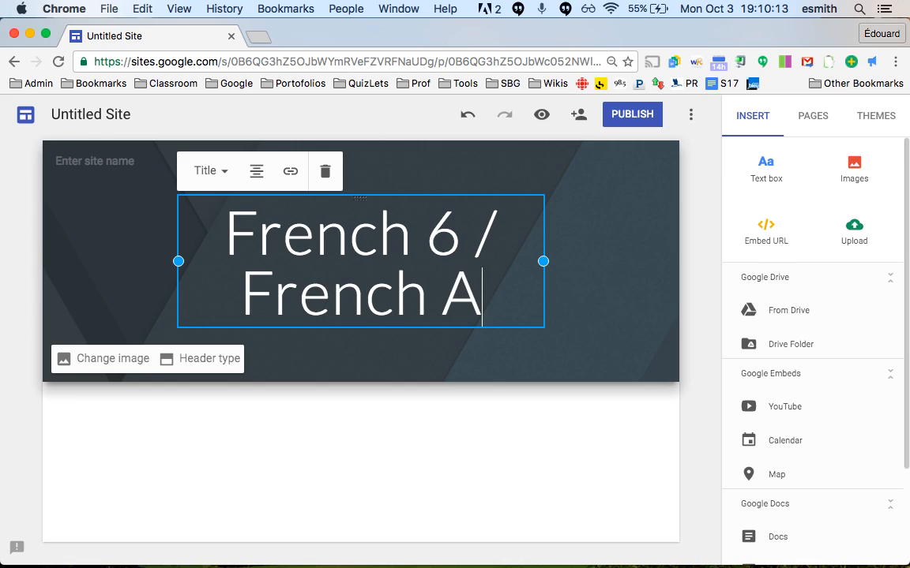
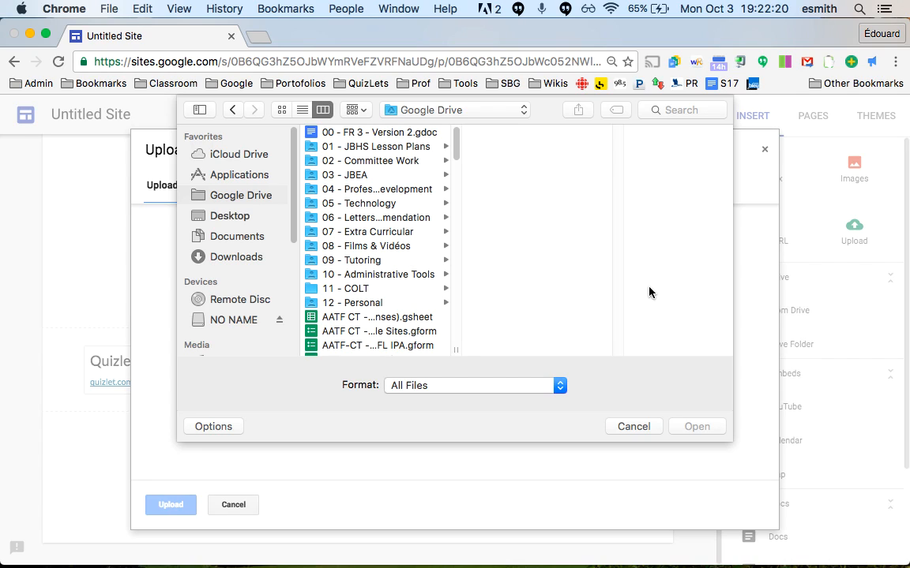
Step: Cancel the computer file selection and close the upload dialog without adding a file
left_click(642, 427)
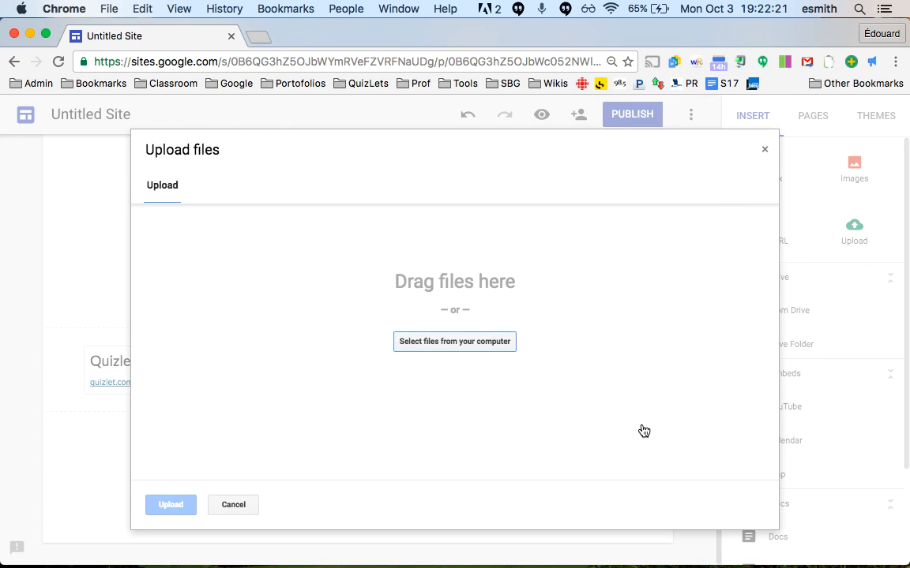
left_click(237, 505)
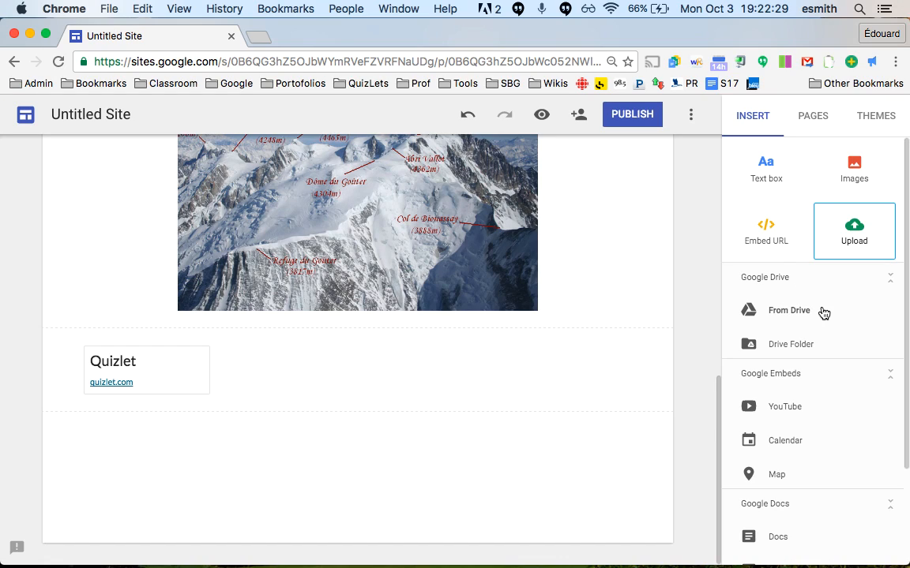
Step: Search YouTube for "chamonix" and embed the video "Chamonix-Mont Blanc" on the page
scroll(825, 324, "down", 3)
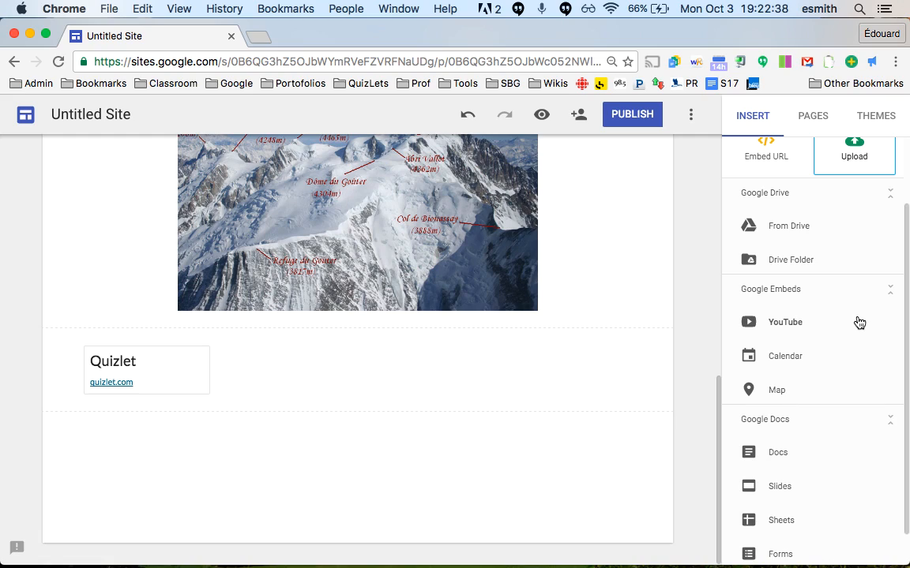
left_click(781, 330)
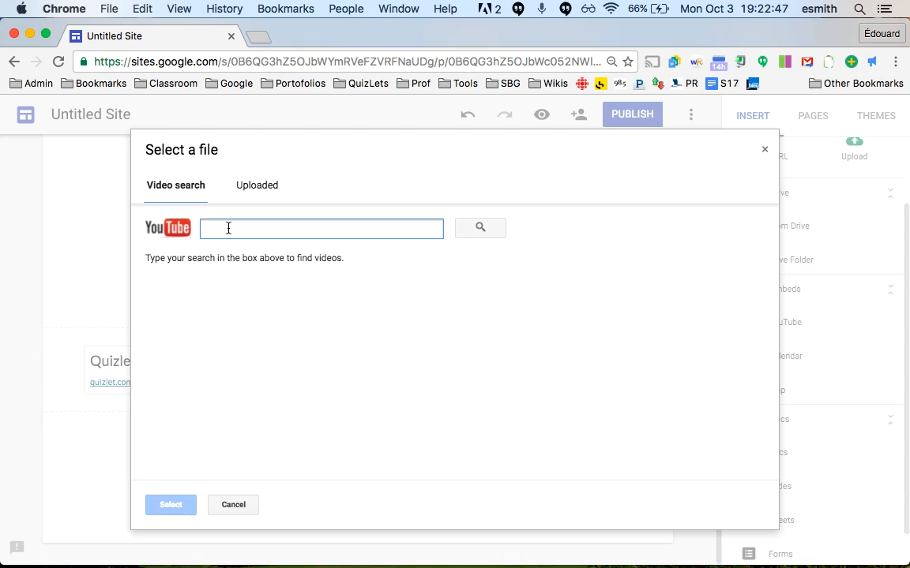
type("chamonix")
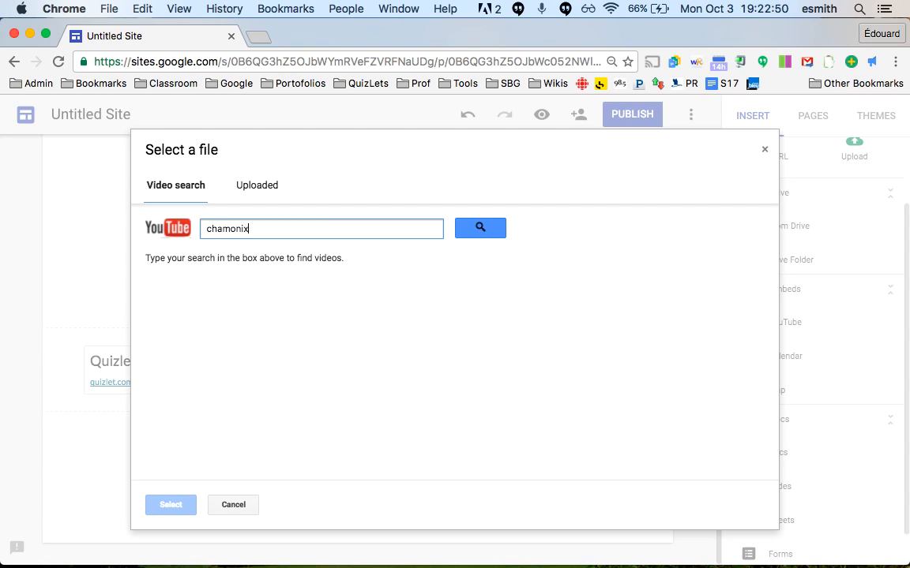
key("Return")
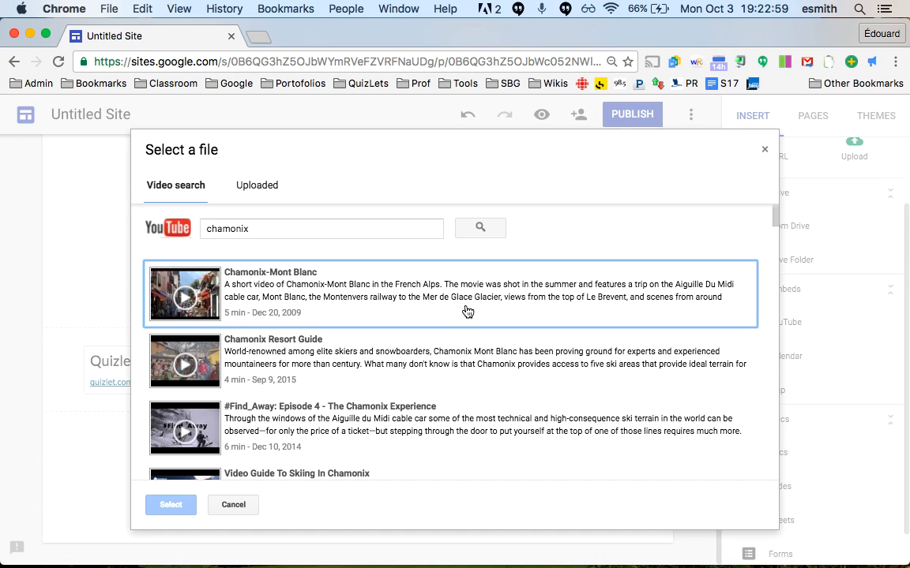
left_click(413, 300)
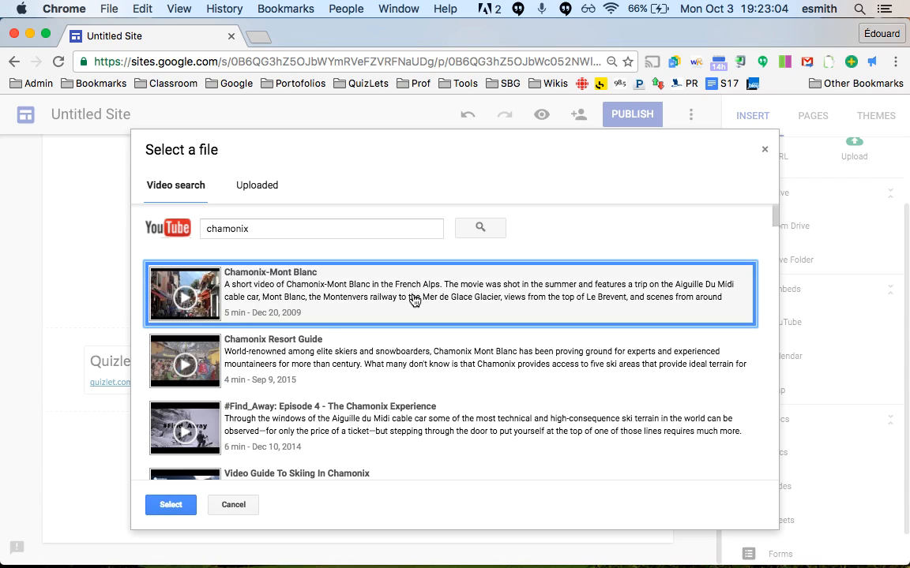
left_click(179, 506)
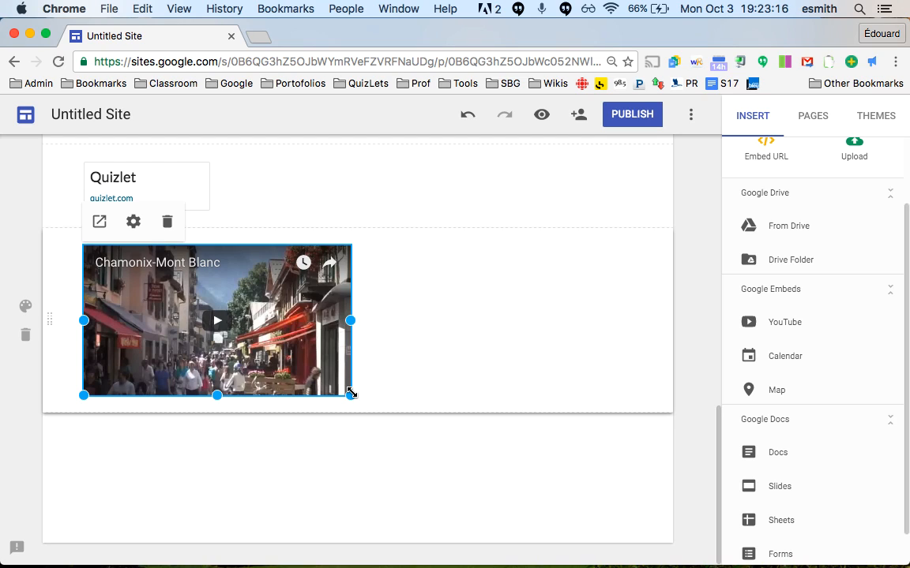
Step: Enlarge the embedded Chamonix-Mont Blanc video to the full width of the page's content area and deselect it
left_click_drag(350, 394, 631, 548)
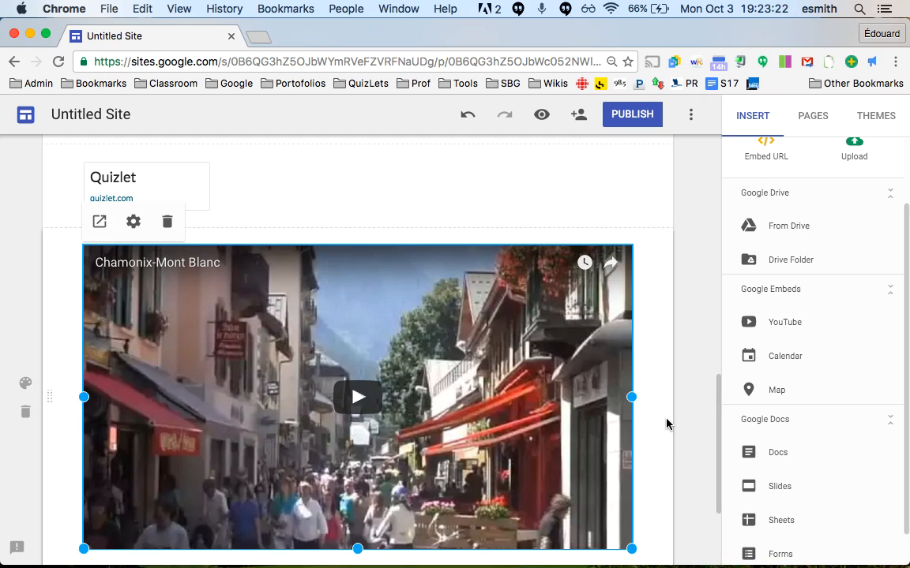
scroll(665, 424, "down", 2)
scroll(665, 424, "up", 1)
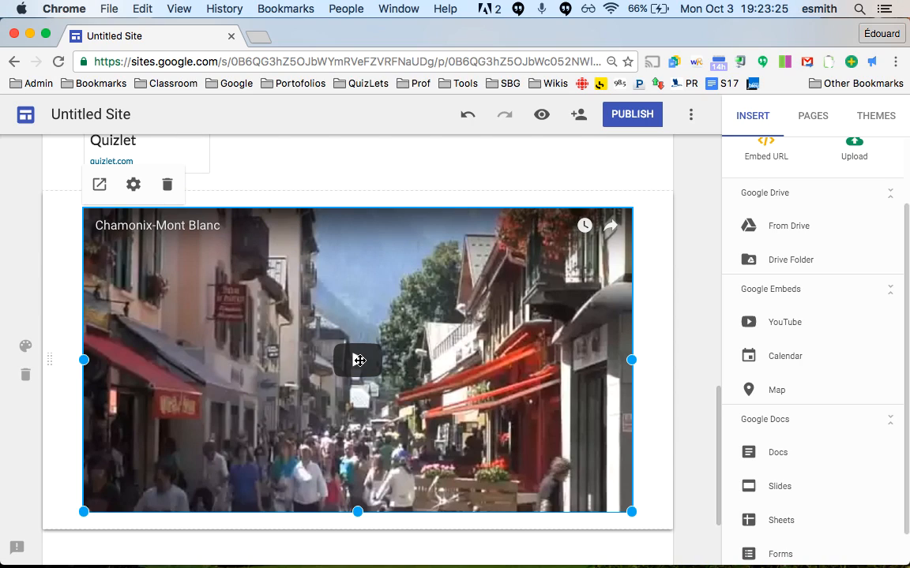
left_click(698, 362)
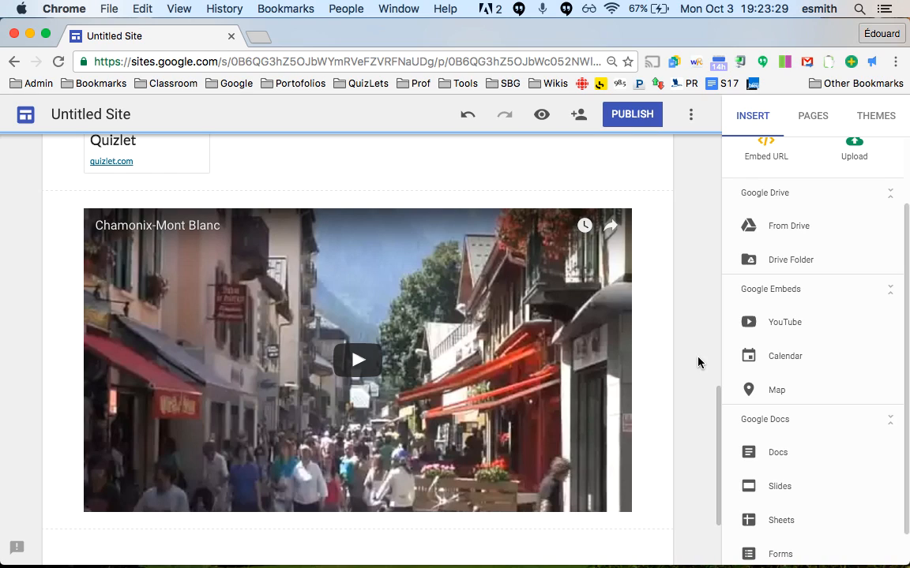
Step: Move the Quizlet link box to the middle of its row, between the mountain photo and the video
scroll(698, 363, "down", 2)
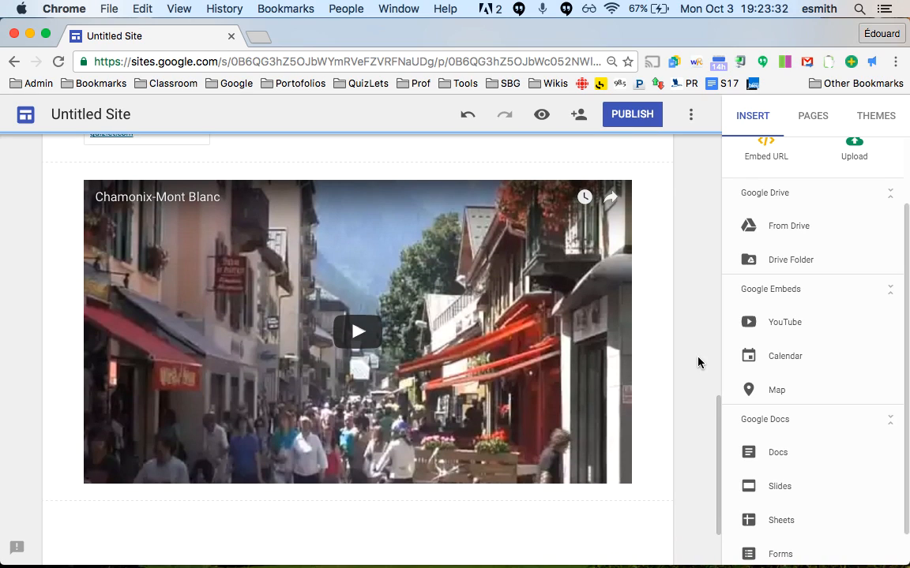
scroll(698, 362, "up", 8)
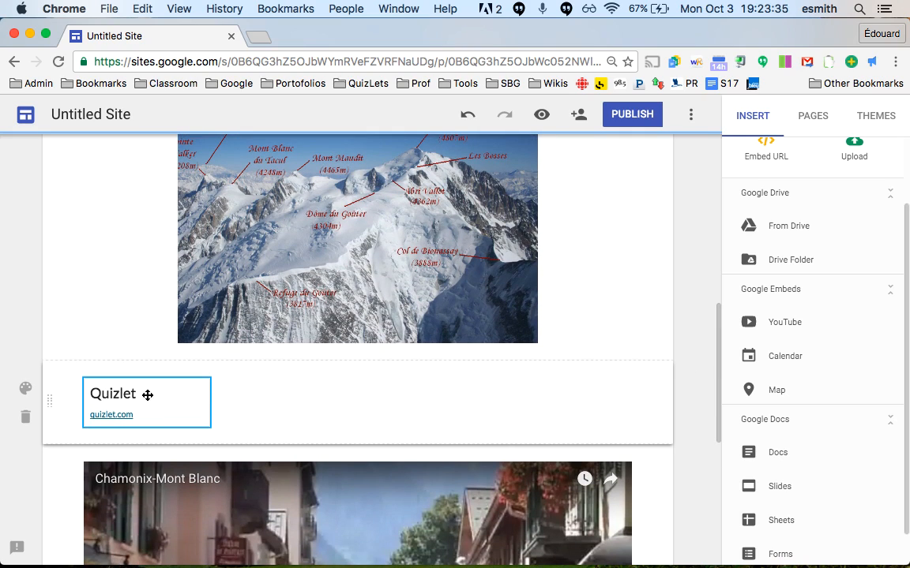
left_click_drag(148, 395, 403, 405)
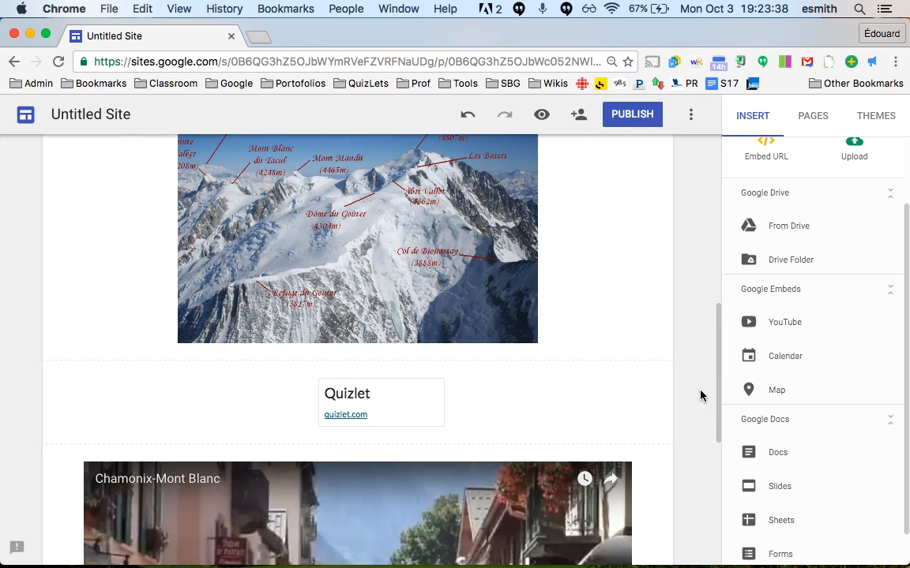
Step: Review the page layout from the video back up to the header, along with the remaining embed and document options
scroll(700, 396, "down", 3)
scroll(700, 395, "down", 5)
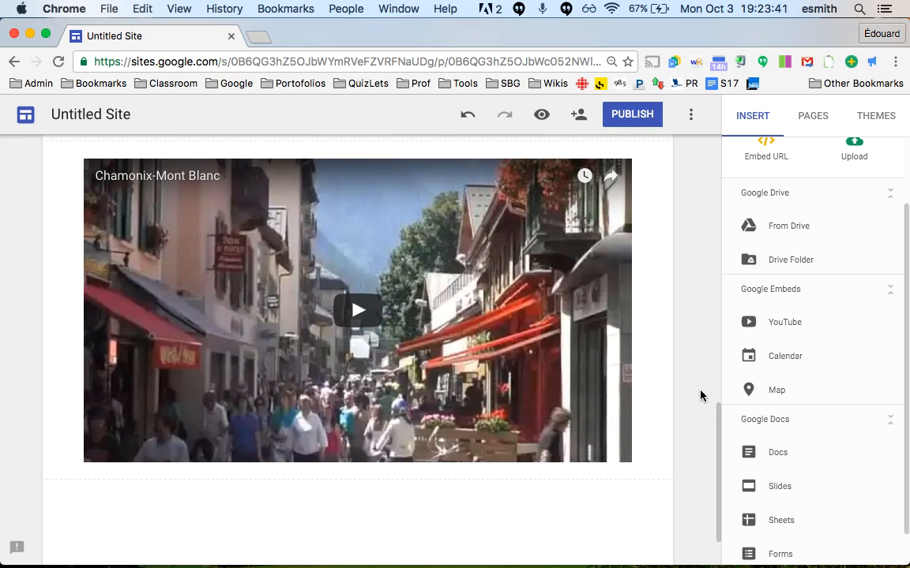
scroll(701, 396, "down", 1)
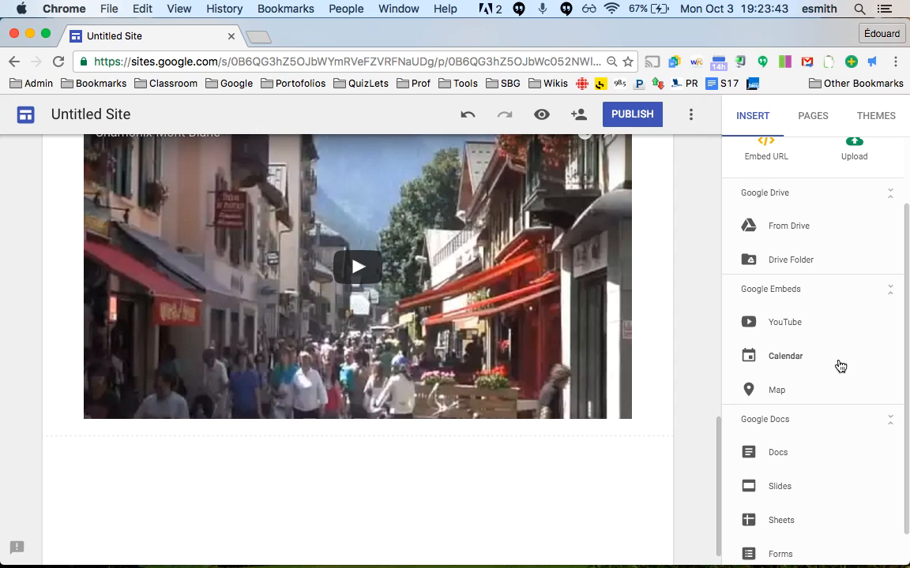
scroll(841, 361, "down", 1)
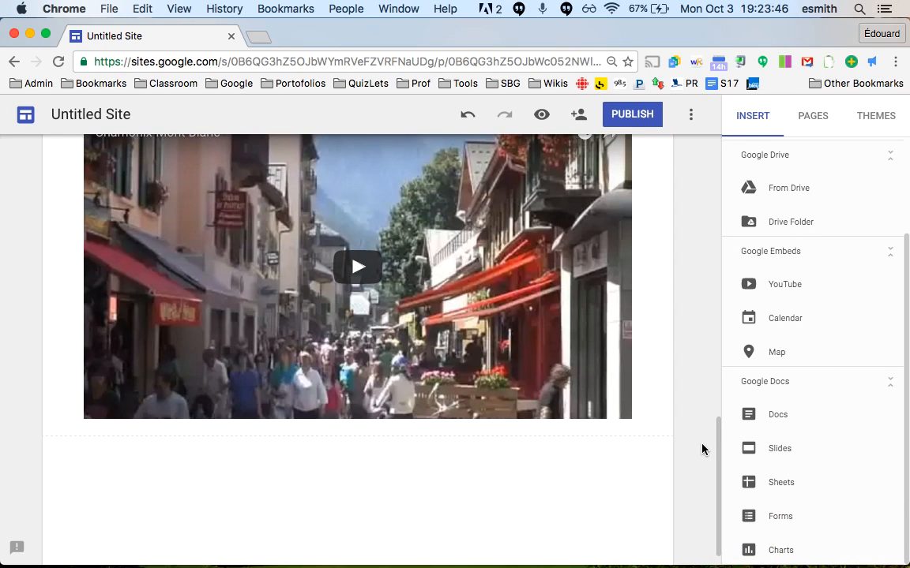
scroll(701, 448, "up", 4)
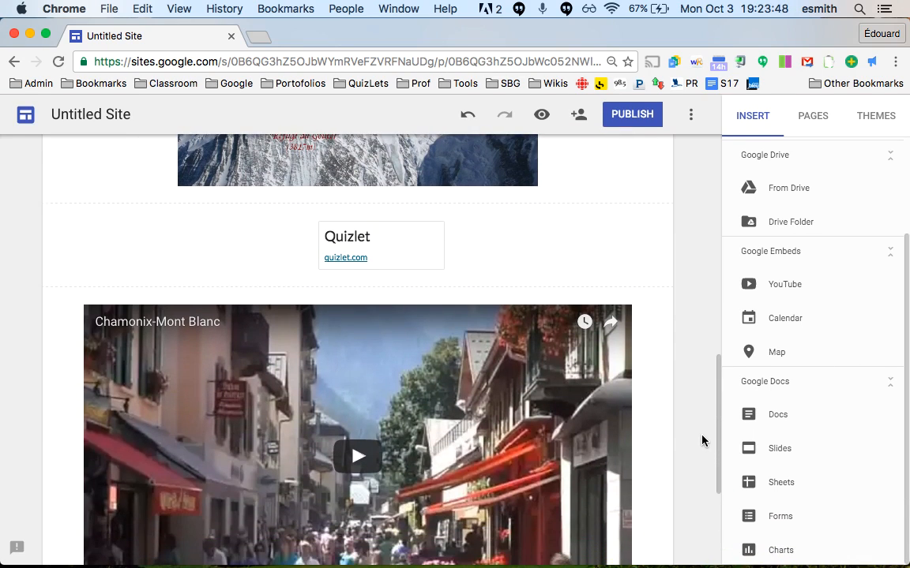
scroll(701, 440, "down", 3)
scroll(701, 440, "up", 10)
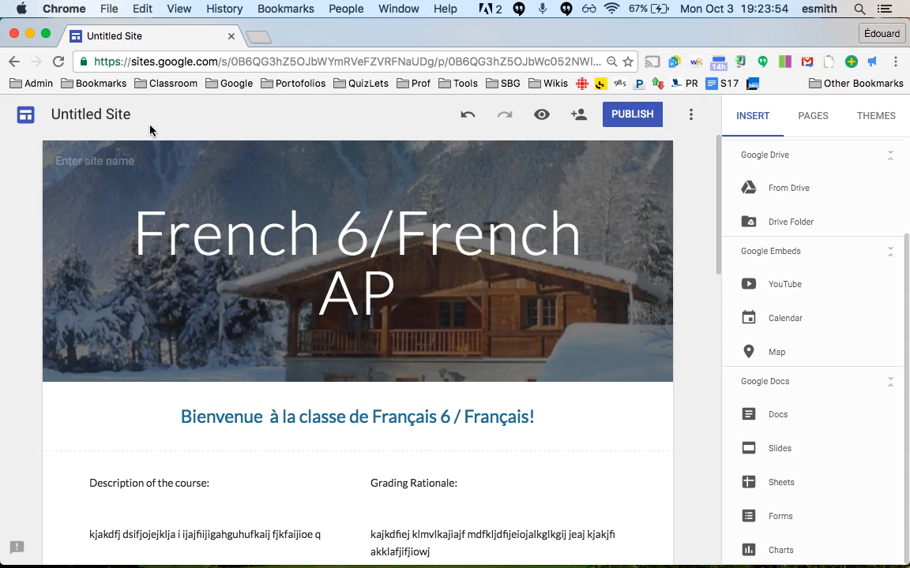
Step: Name the untitled site with the school code JBHS, the teacher's name and "French6/AP", written without spaces
left_click(92, 115)
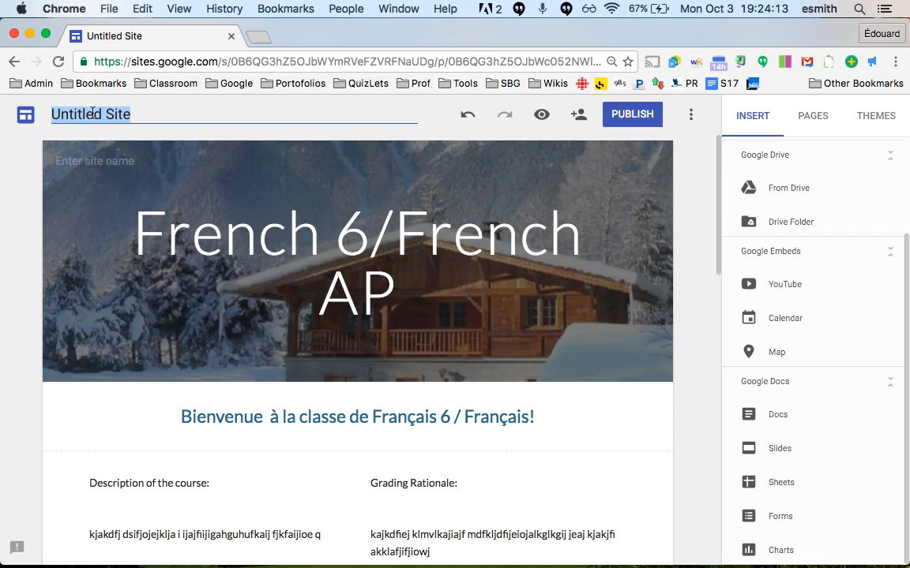
type("JBHS")
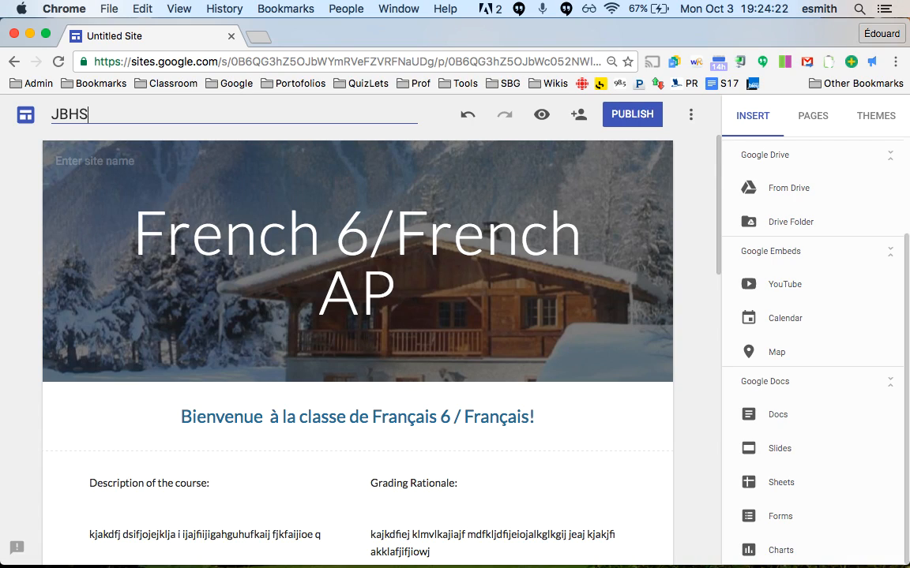
type("SmithE")
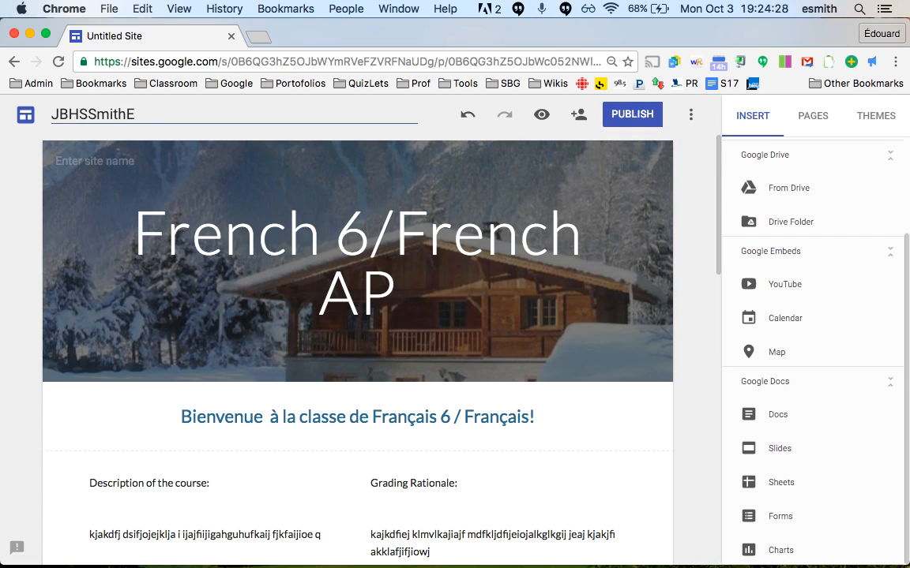
type("French6/")
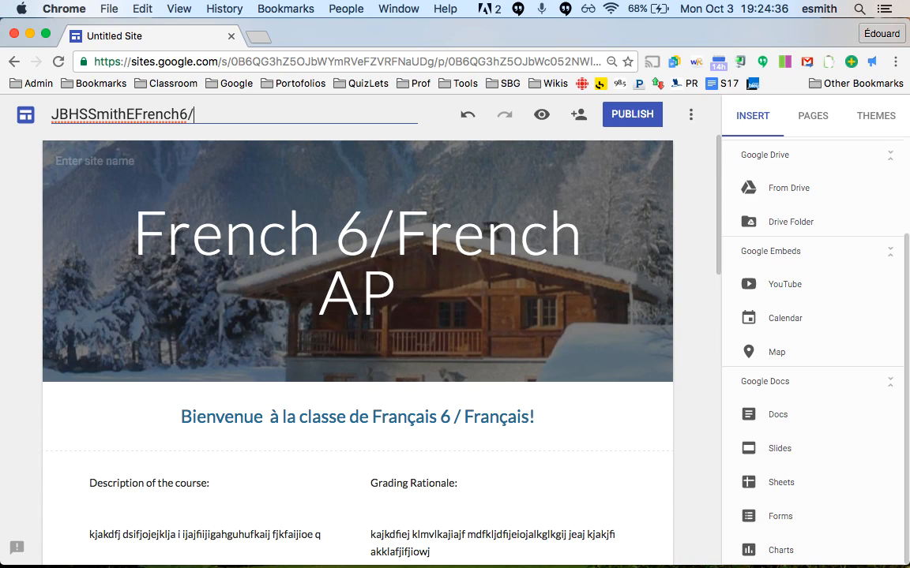
type("a")
key("BackSpace")
type("AP")
key("Return")
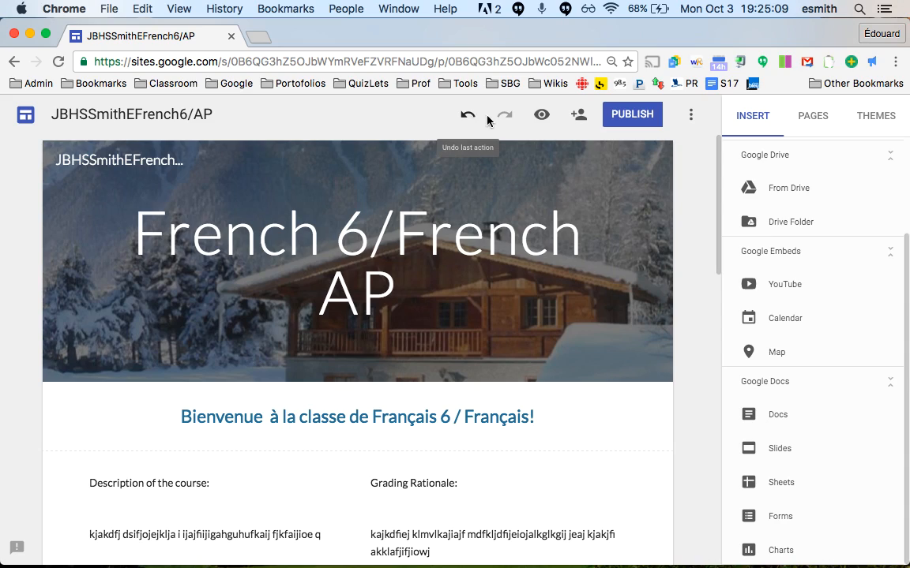
Step: Preview the site at desktop size and review the page from the header to the embedded video
left_click(542, 116)
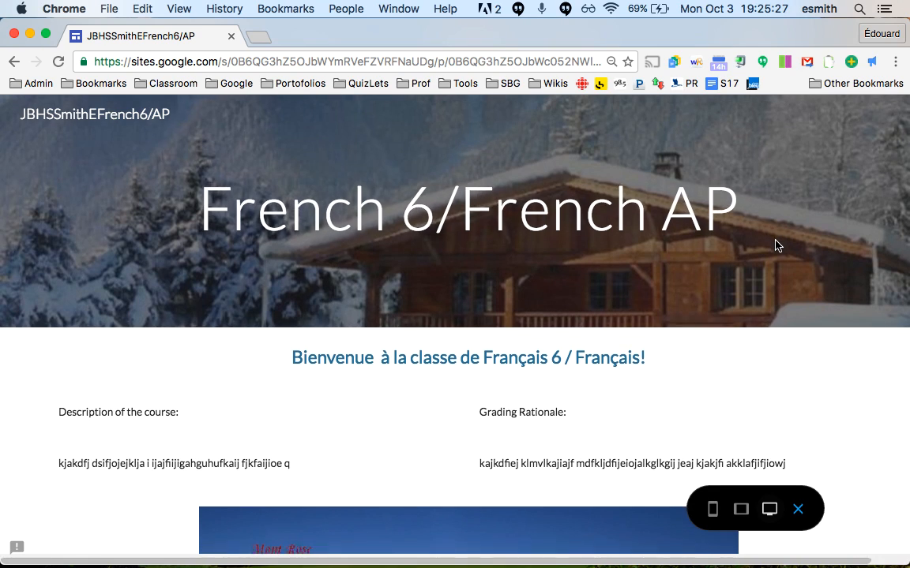
scroll(775, 246, "down", 2)
scroll(775, 245, "down", 8)
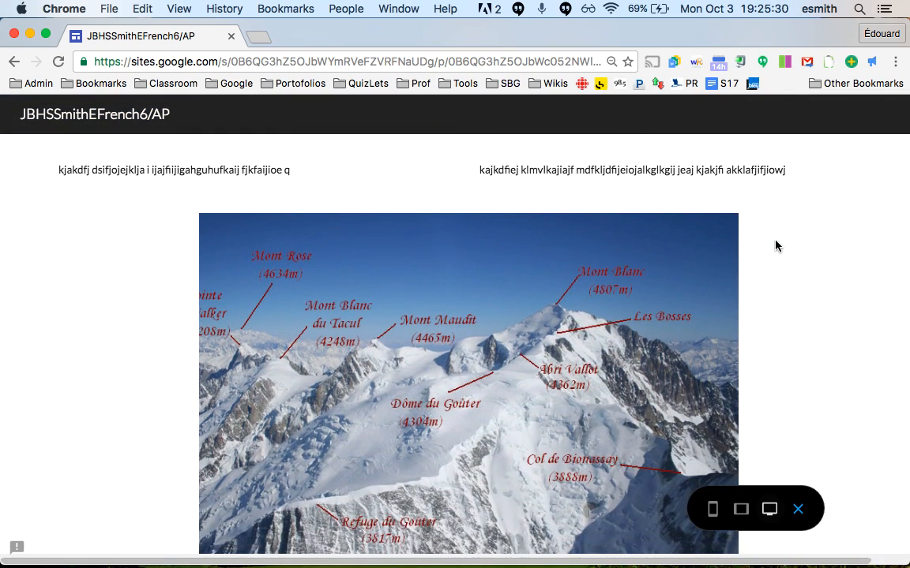
scroll(774, 246, "down", 1)
scroll(775, 246, "down", 7)
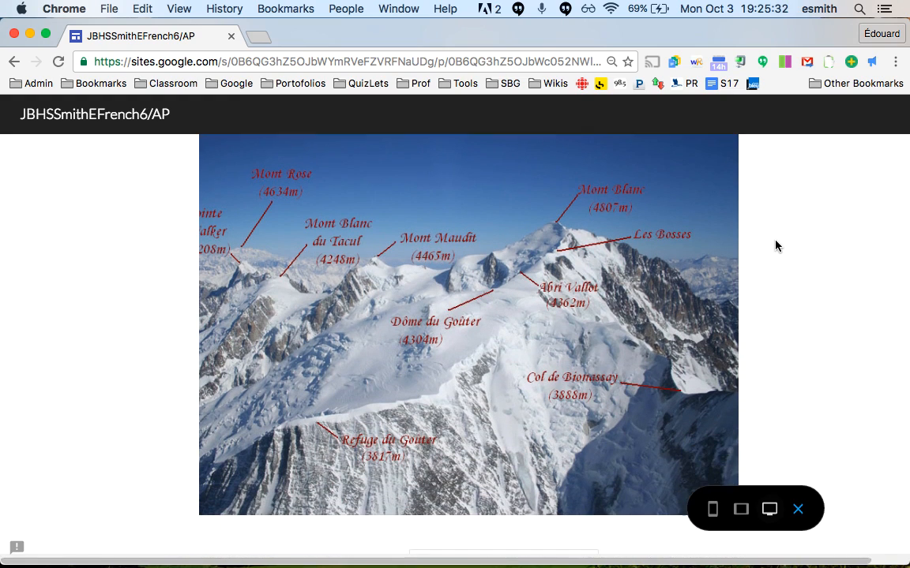
scroll(775, 245, "down", 3)
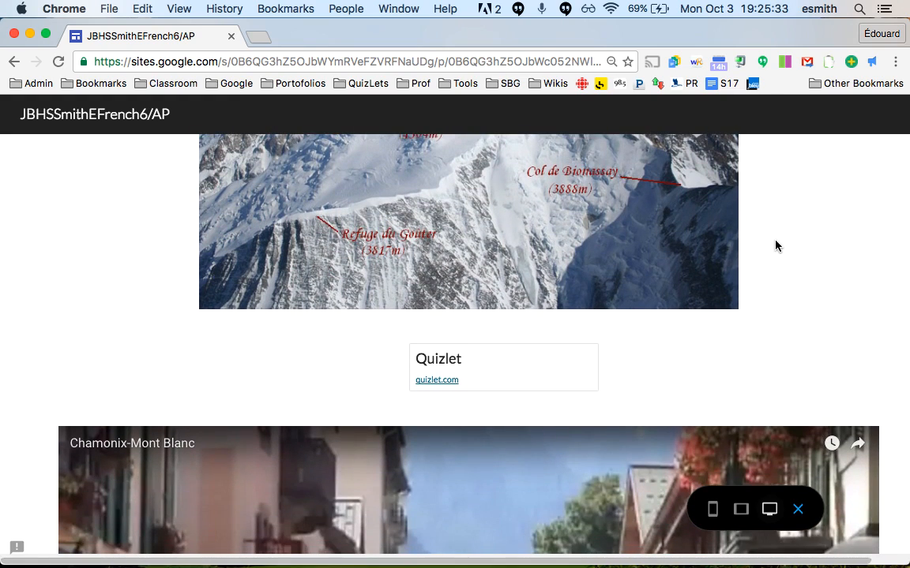
scroll(724, 278, "down", 6)
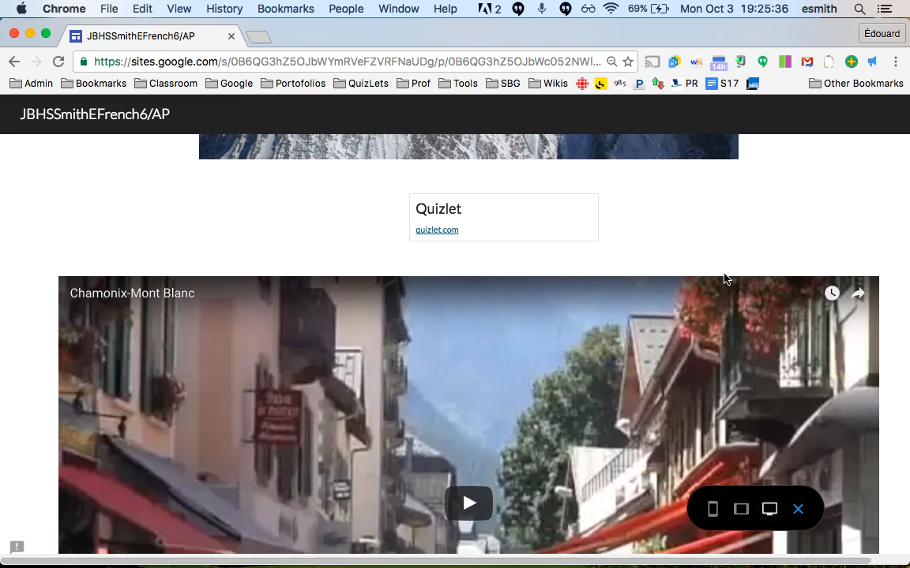
scroll(725, 280, "down", 1)
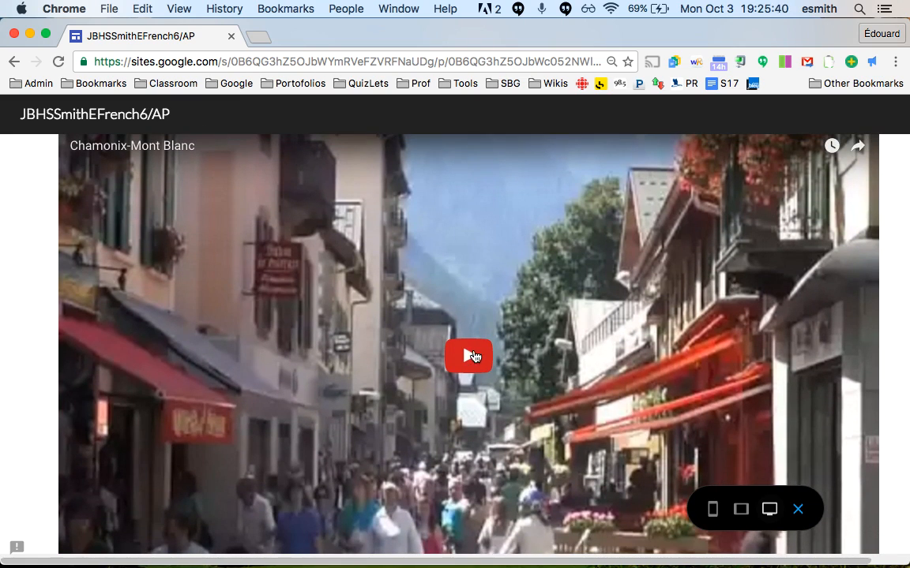
Step: Play the embedded Chamonix-Mont Blanc video briefly in the desktop preview, raise the volume, and check the page's footer
left_click(472, 357)
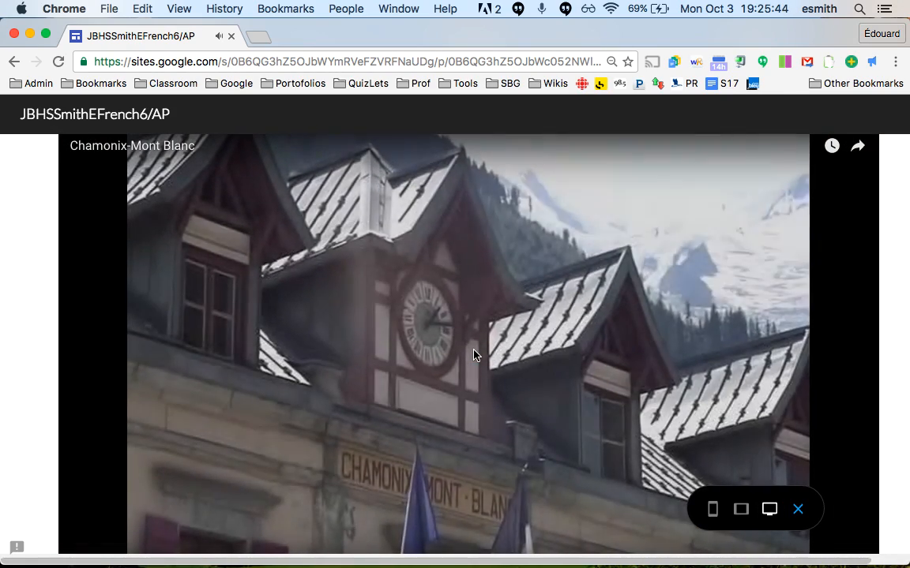
key("XF86AudioRaiseVolume")
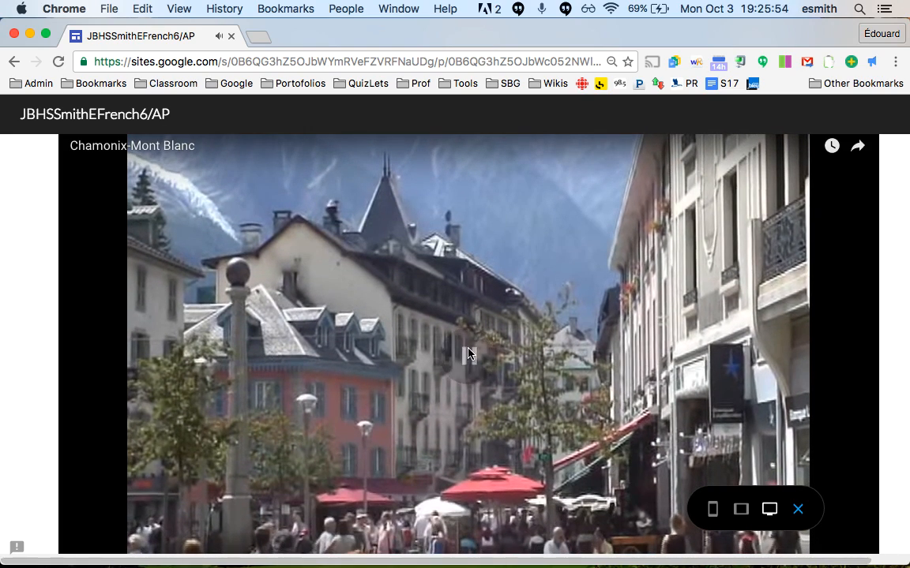
scroll(663, 375, "up", 1)
scroll(663, 375, "down", 3)
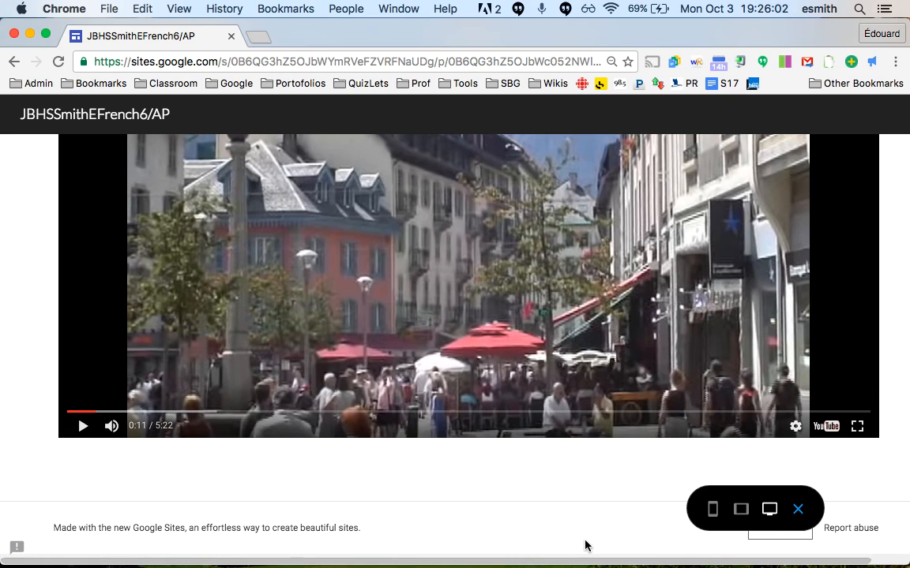
scroll(585, 544, "up", 2)
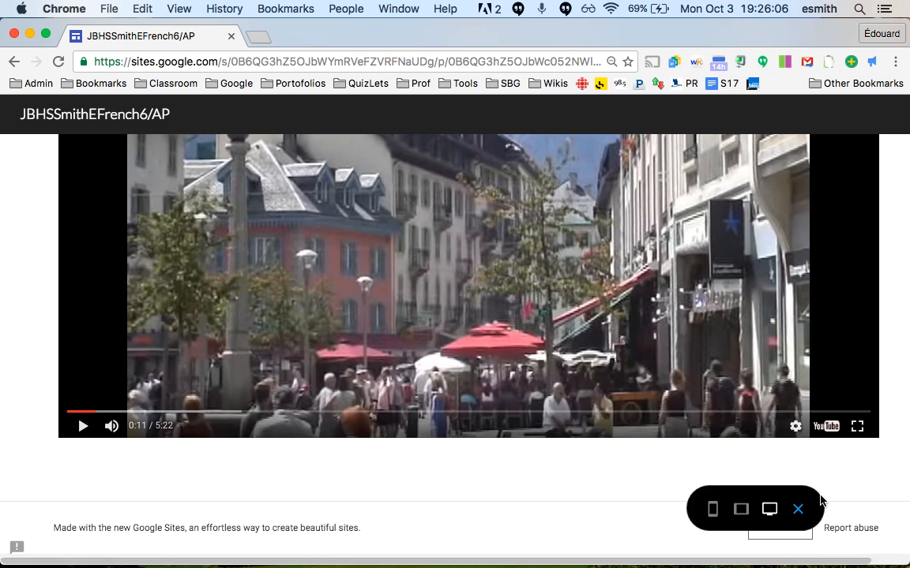
Step: Switch the preview to tablet size and review the whole page from header to footer
left_click(741, 511)
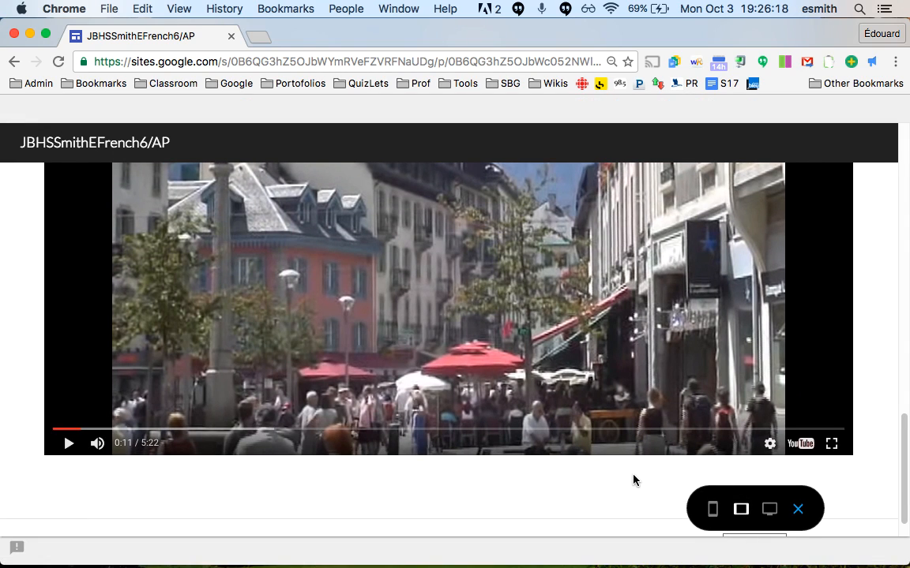
scroll(872, 418, "up", 3)
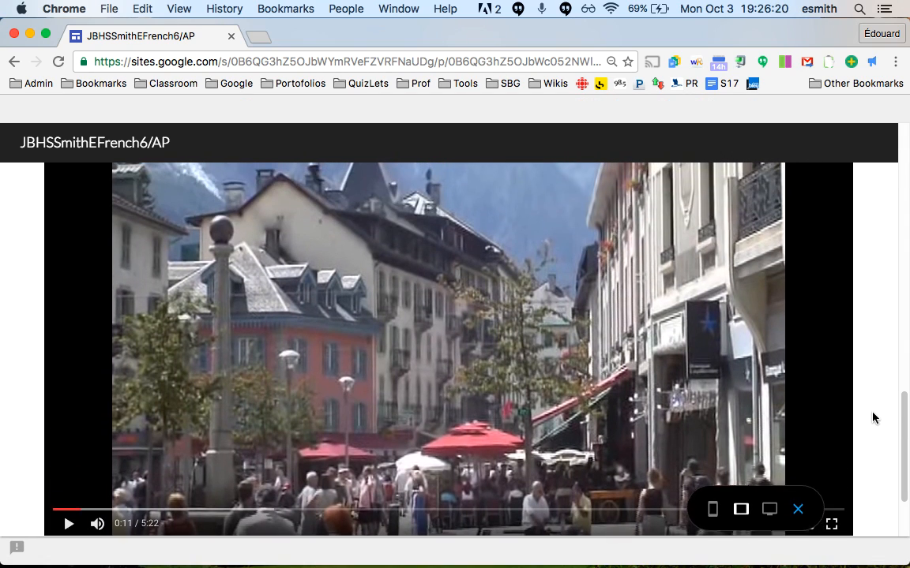
scroll(872, 418, "up", 10)
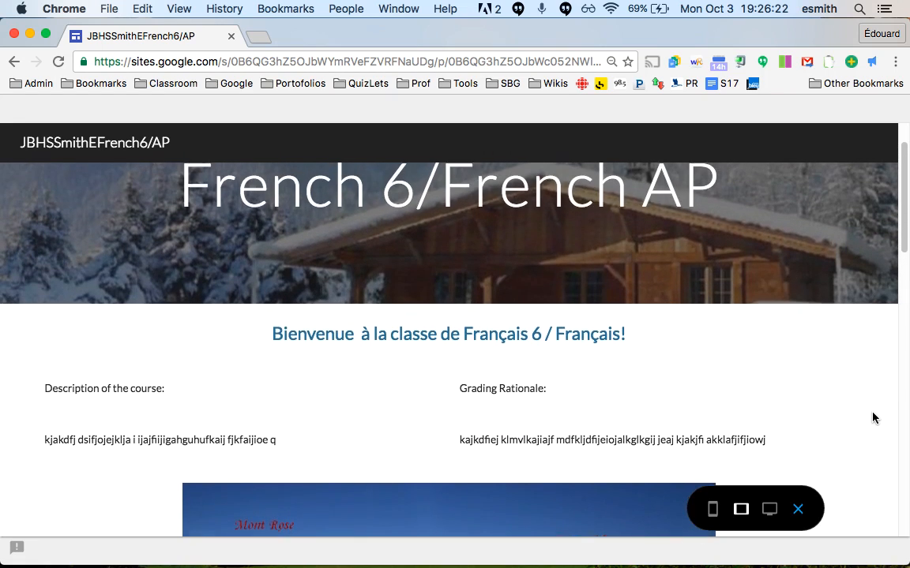
scroll(872, 417, "up", 2)
scroll(872, 418, "down", 12)
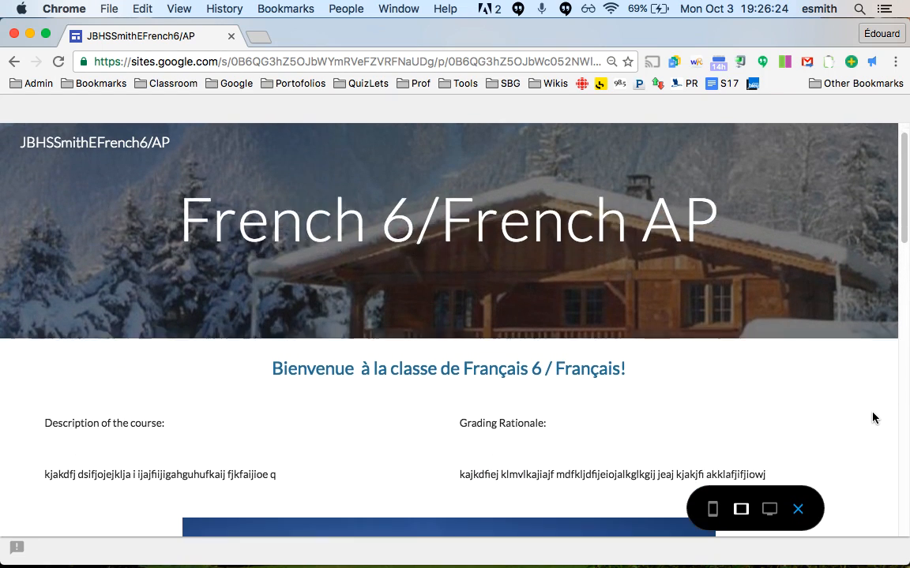
scroll(873, 418, "down", 3)
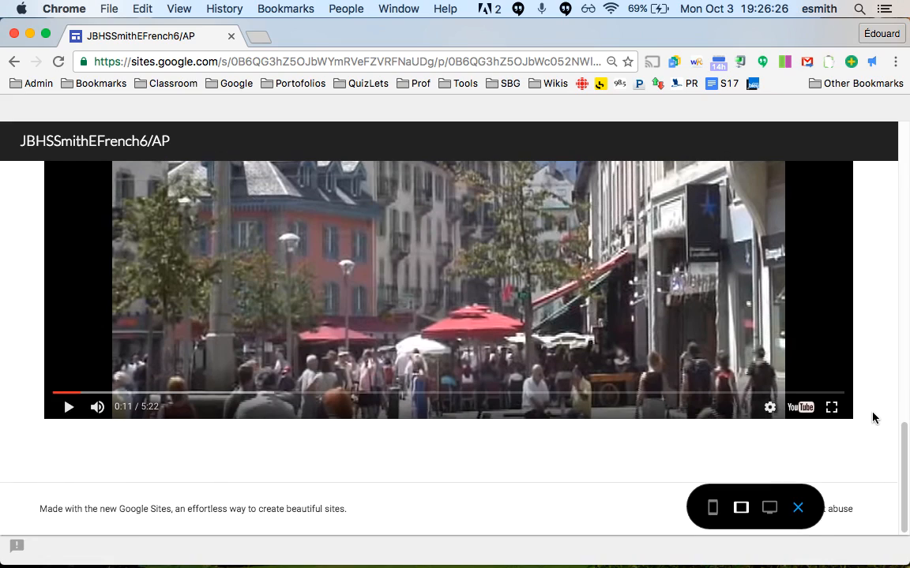
Step: Switch the preview to phone size, review the whole page, and return to the editor
left_click(712, 514)
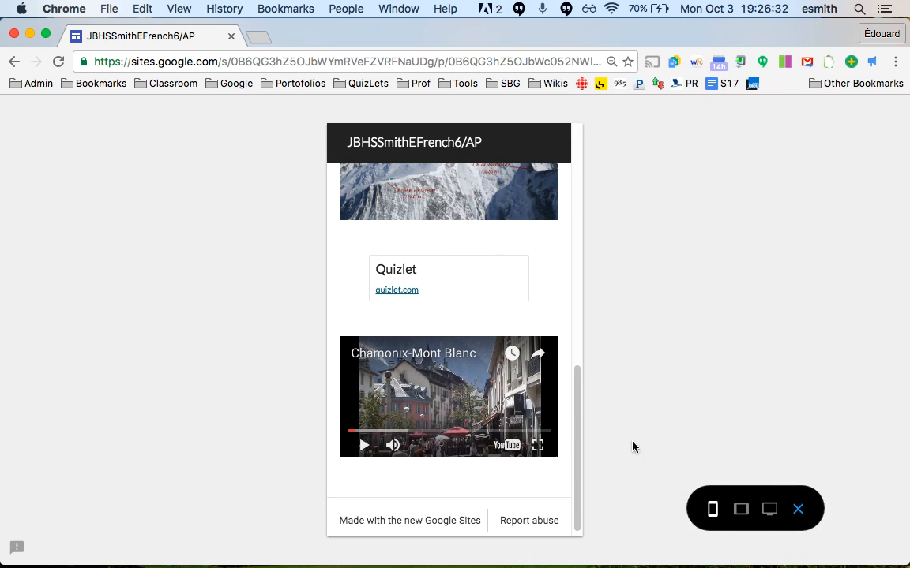
scroll(510, 384, "up", 15)
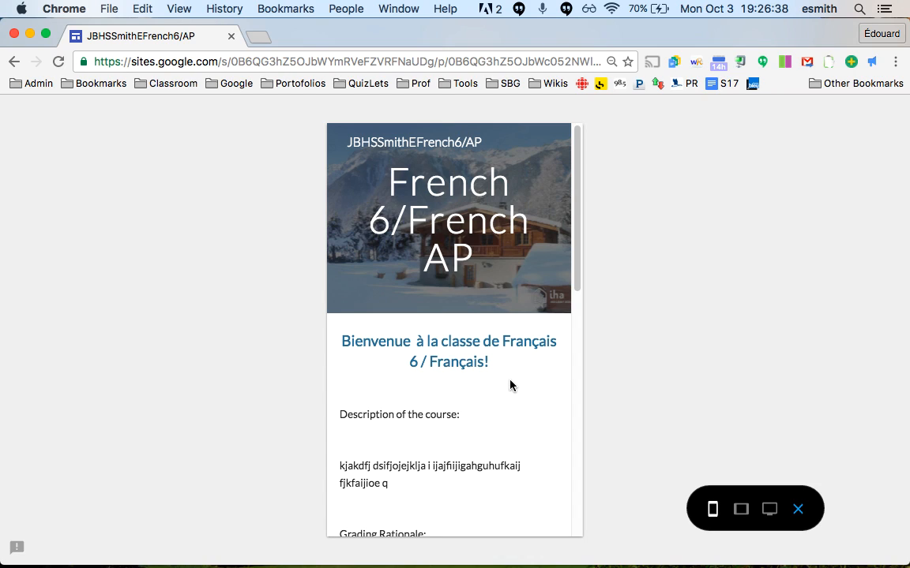
scroll(514, 282, "down", 5)
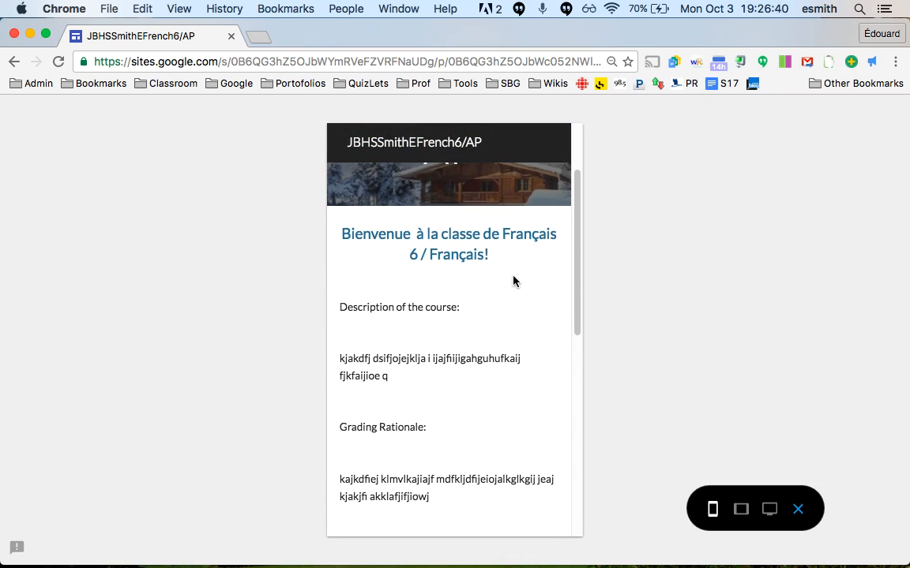
scroll(513, 282, "down", 8)
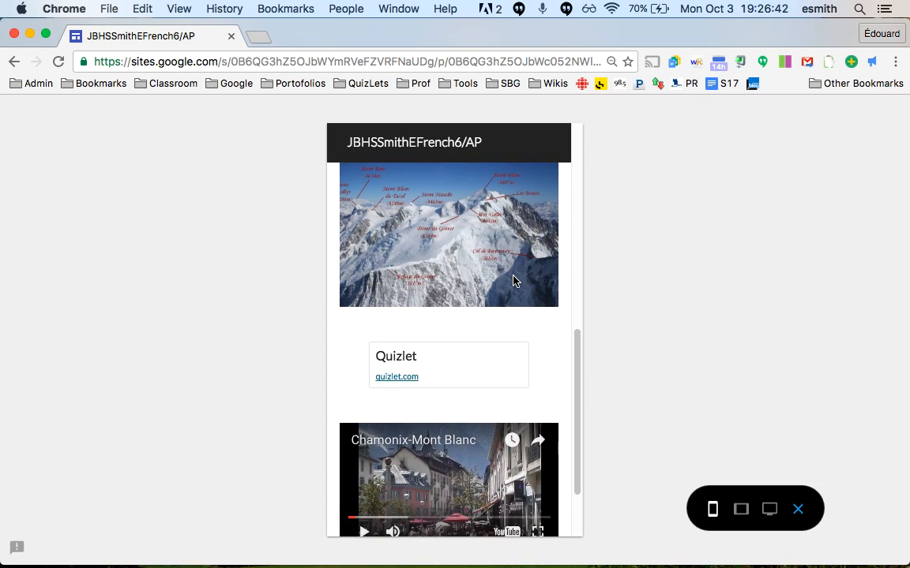
scroll(515, 281, "up", 10)
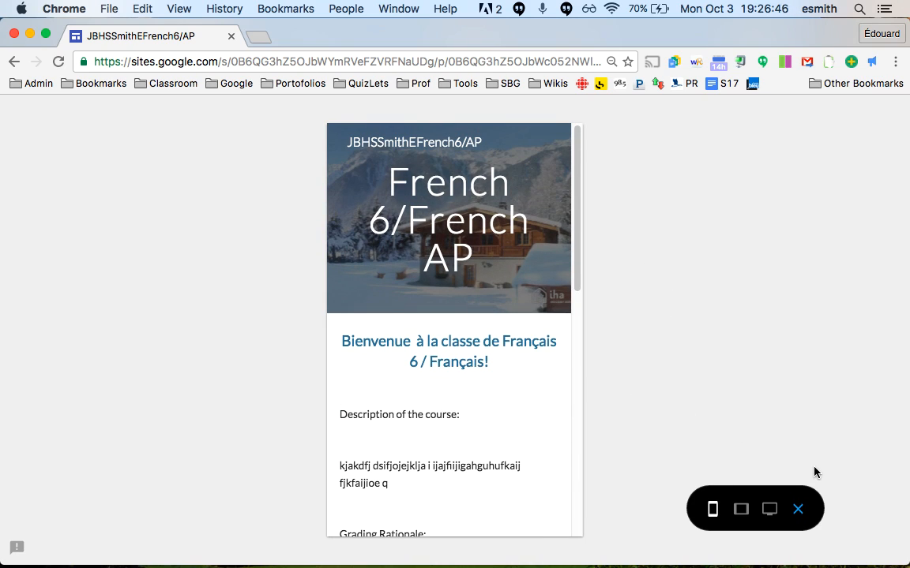
left_click(799, 510)
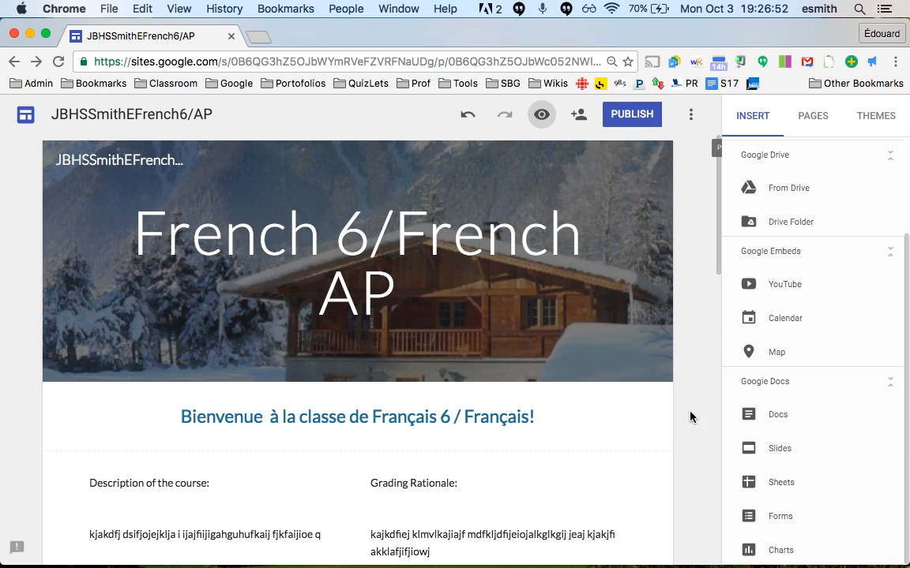
Step: Examine the sharing options for adding editors and the invitation settings, and close them without inviting anyone
scroll(703, 349, "down", 3)
scroll(702, 348, "down", 3)
scroll(703, 348, "up", 6)
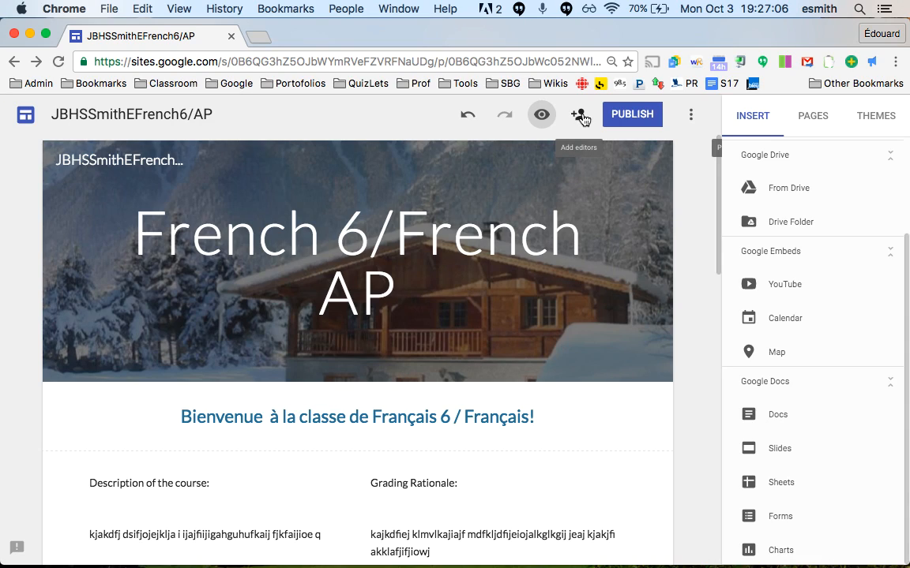
left_click(581, 118)
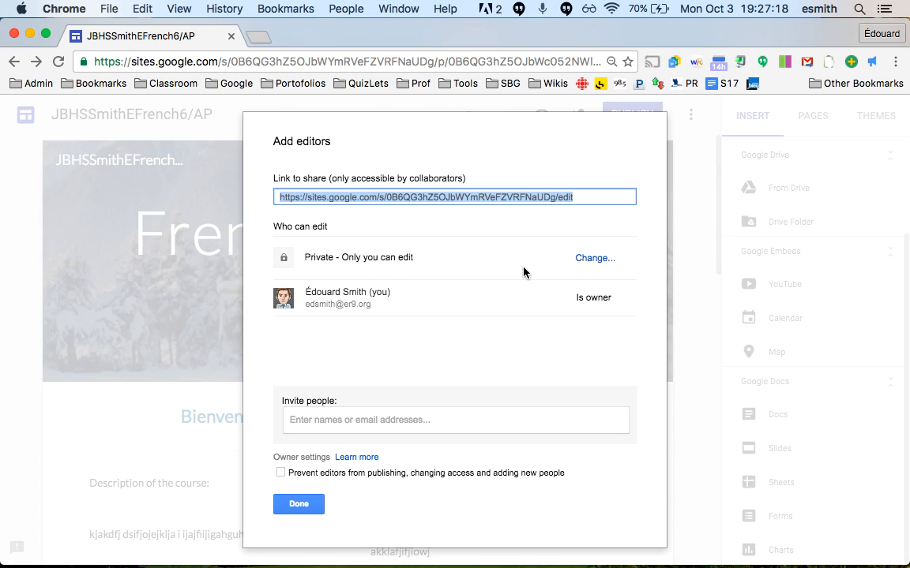
left_click(372, 419)
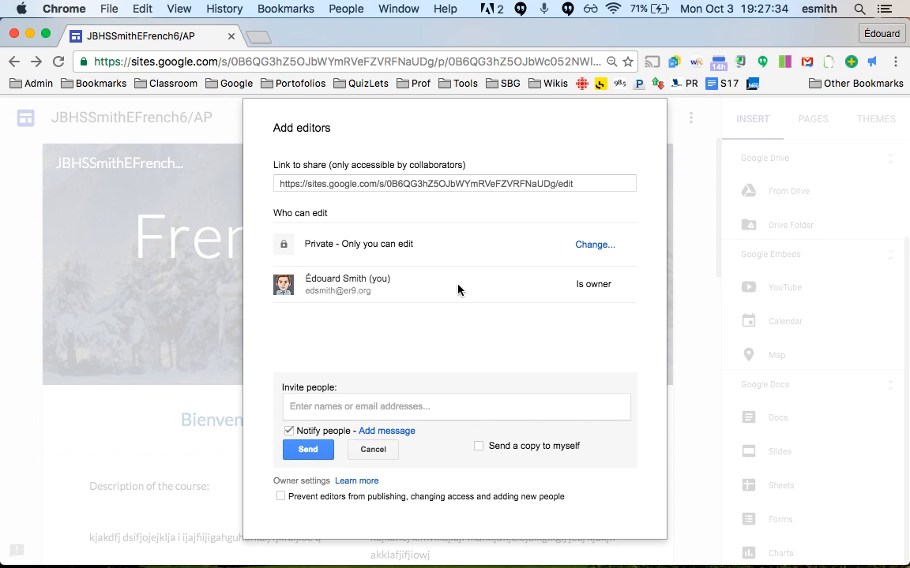
left_click(373, 446)
left_click(298, 487)
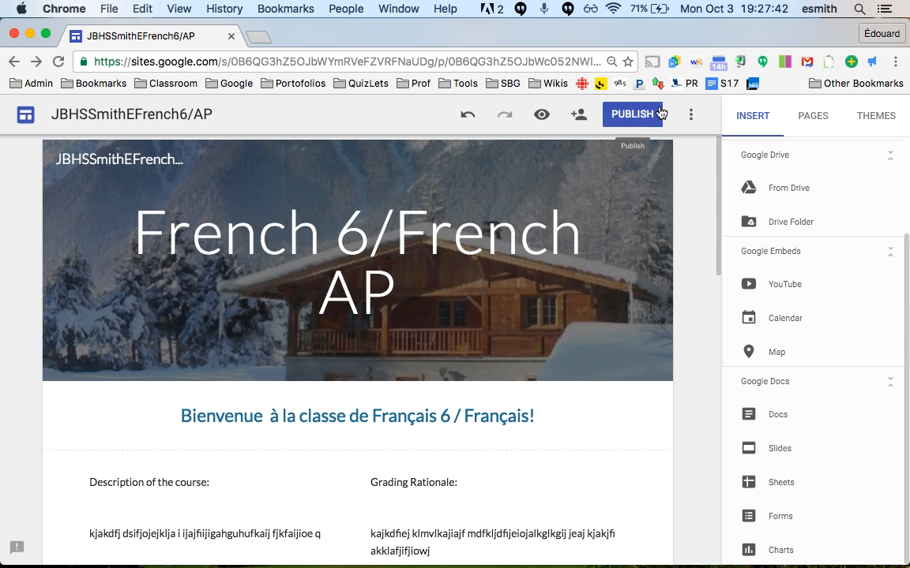
scroll(509, 175, "down", 5)
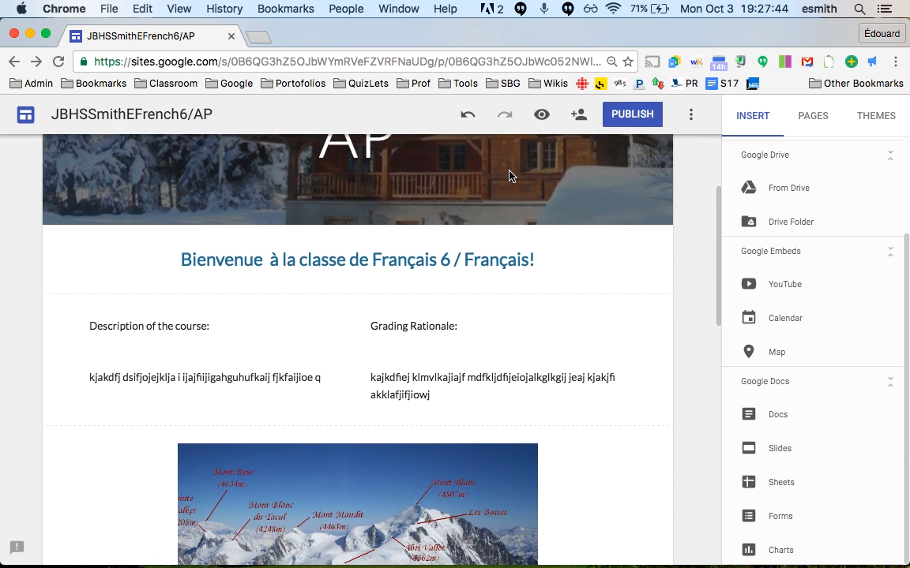
scroll(582, 198, "down", 7)
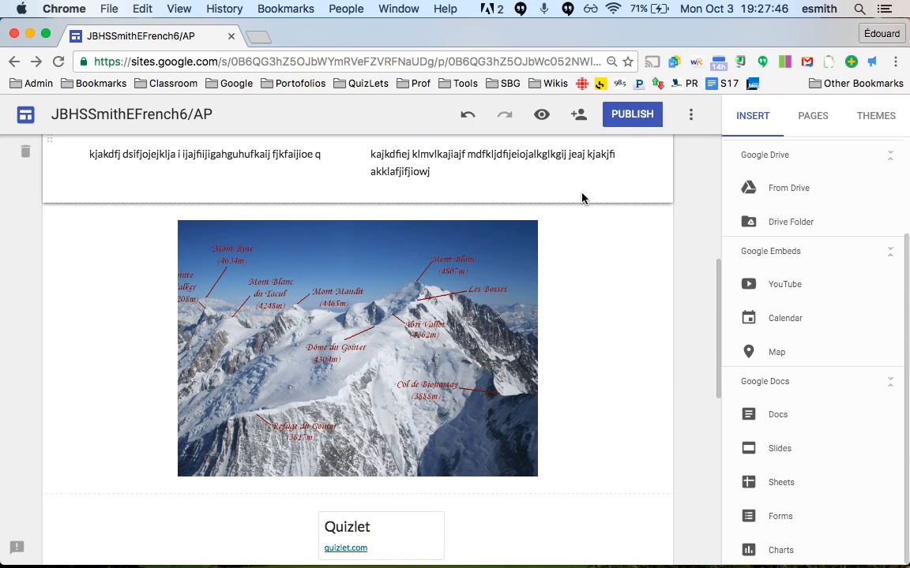
scroll(582, 197, "down", 5)
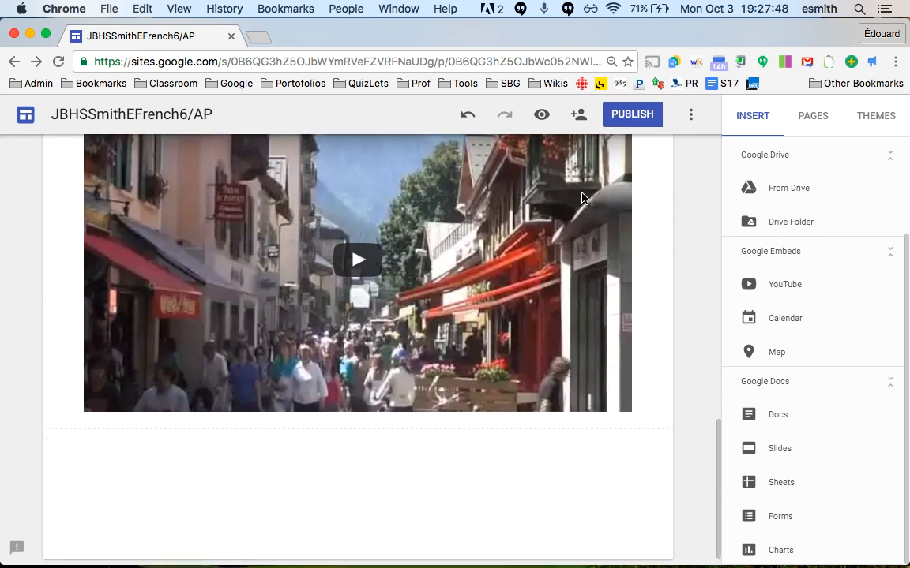
scroll(582, 197, "up", 17)
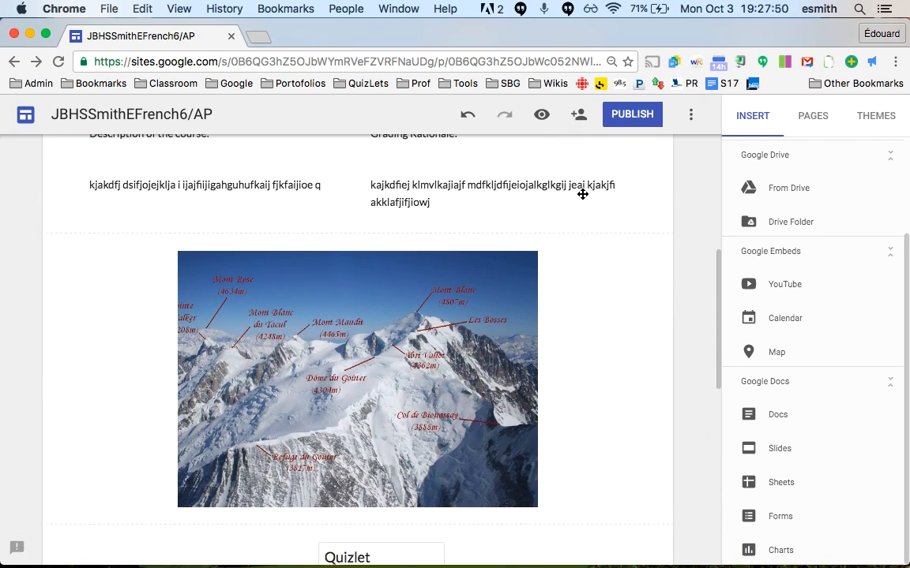
scroll(581, 194, "up", 2)
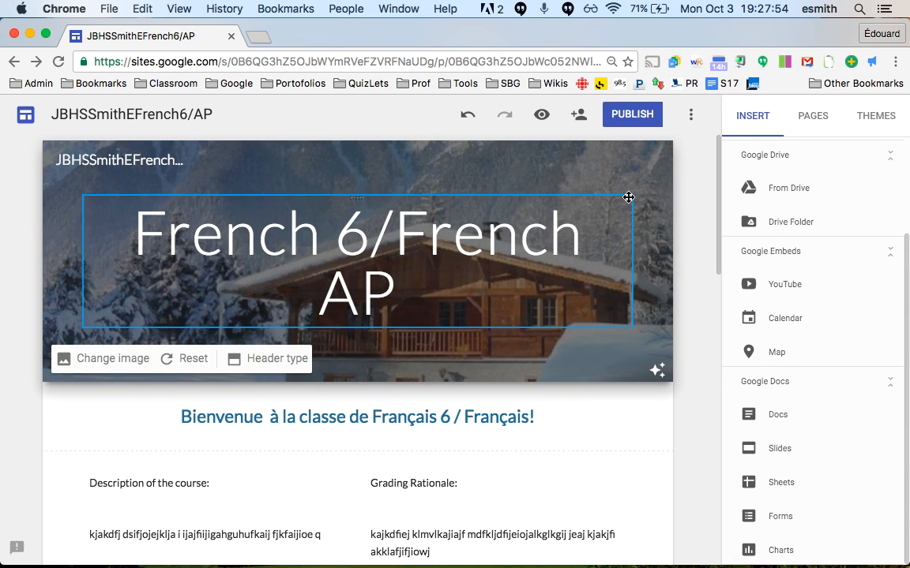
Step: Publish the site for anyone on the web, with an address combining jbhs, the teacher's name and french6-ap
left_click(692, 161)
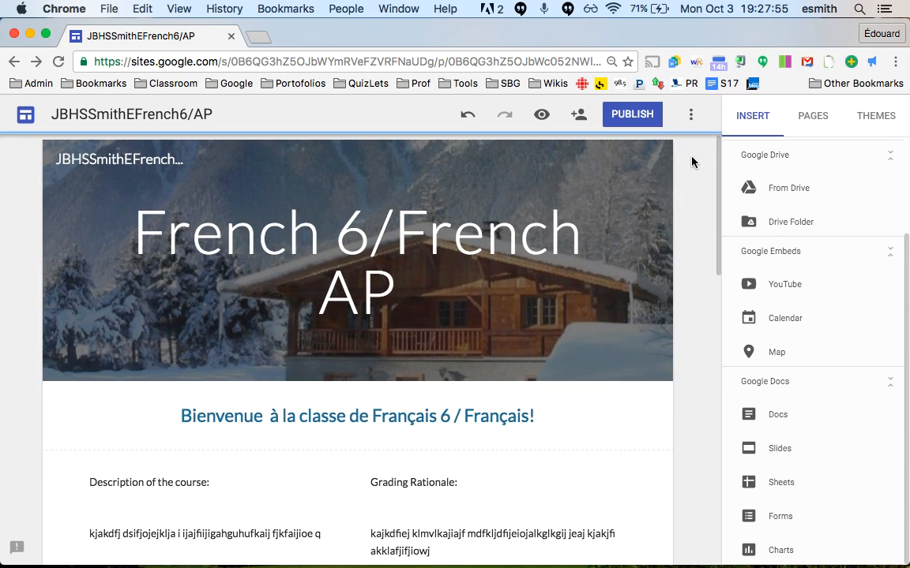
left_click(629, 114)
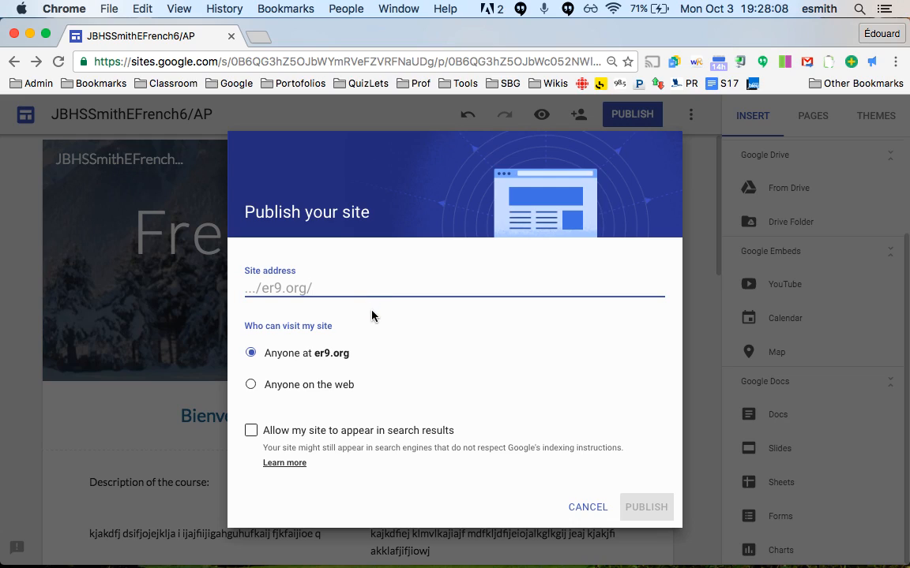
type("jbhs")
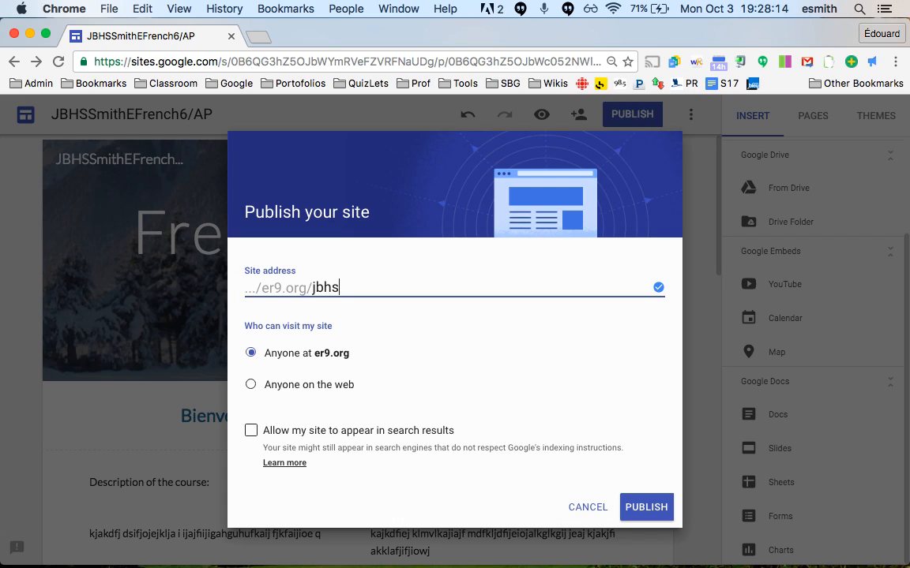
type("smithef")
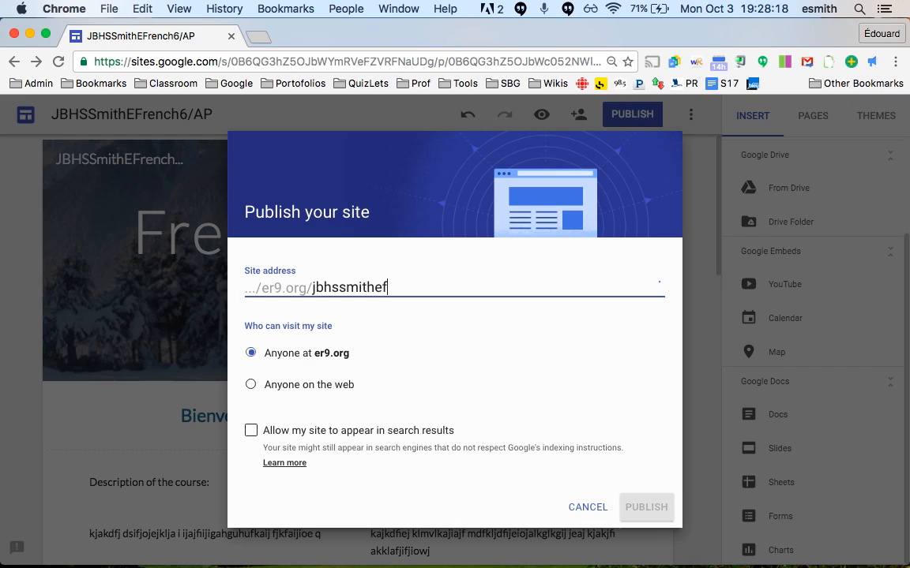
type("rench")
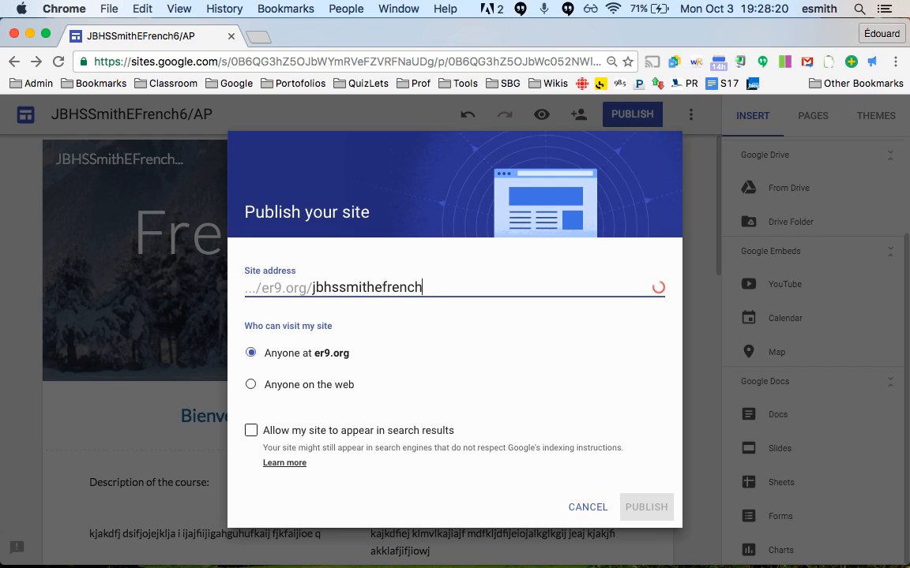
type("6/")
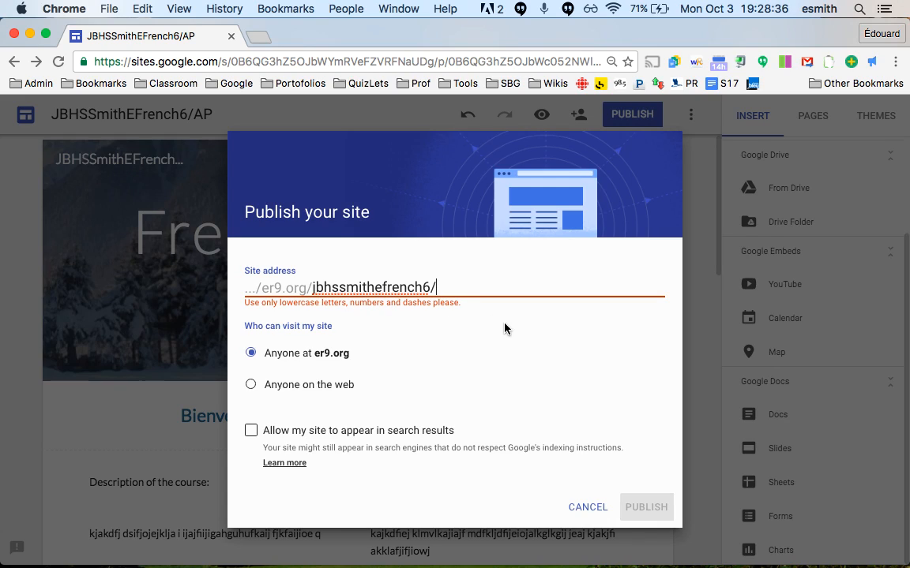
key("BackSpace")
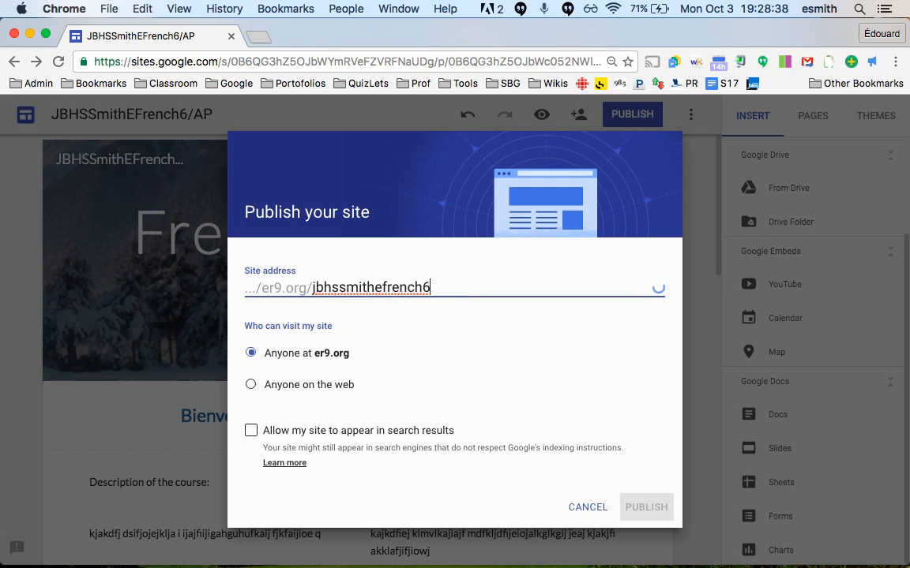
type("-")
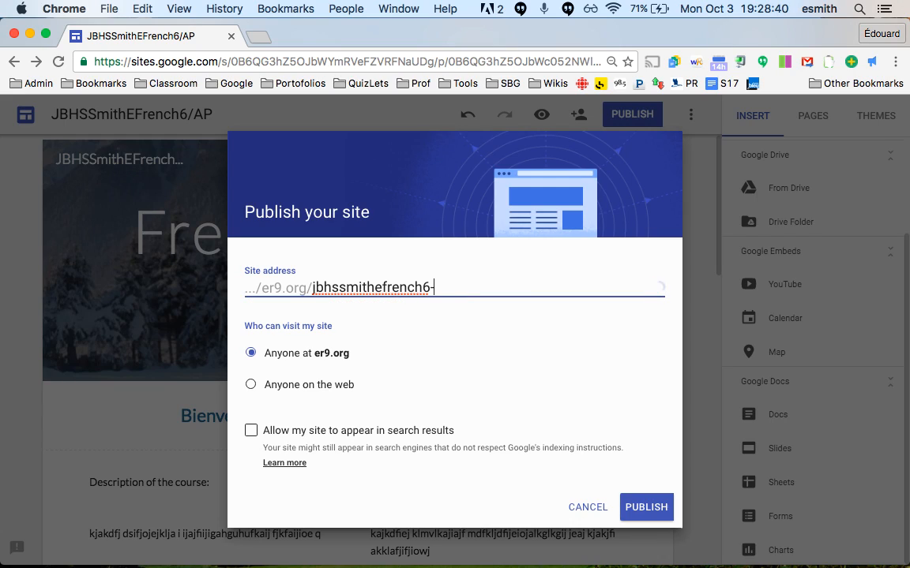
type("ap")
left_click(251, 385)
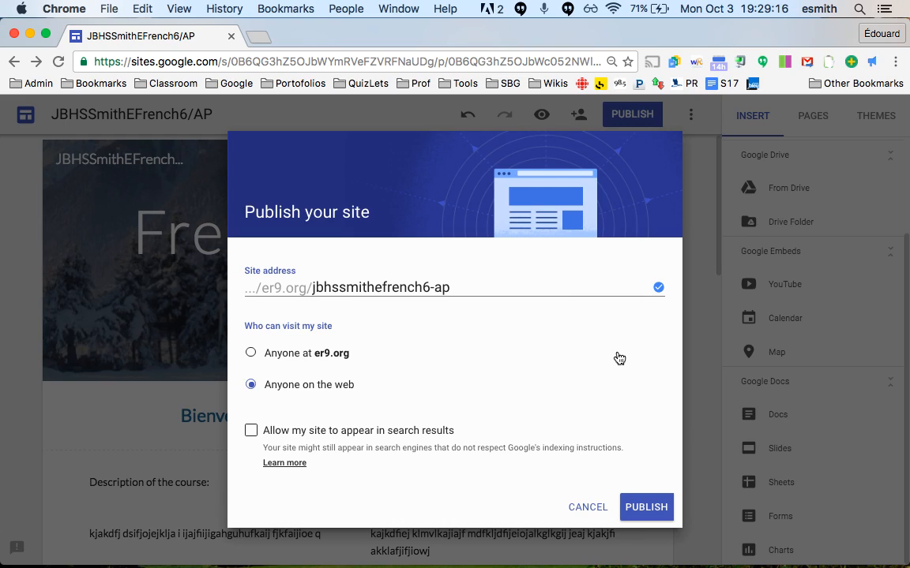
left_click(640, 509)
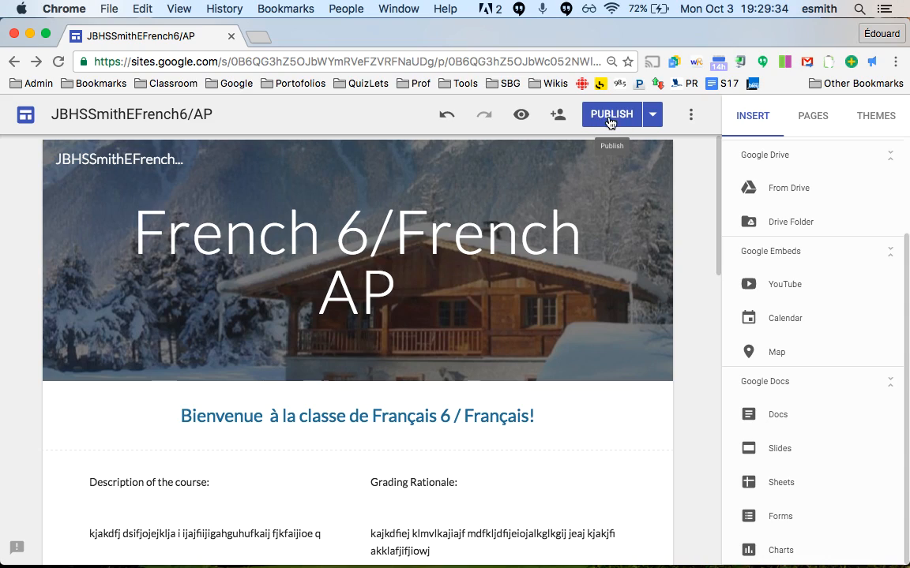
Step: Review the publish settings for address, visitor access and search visibility, and close them without changes
left_click(657, 120)
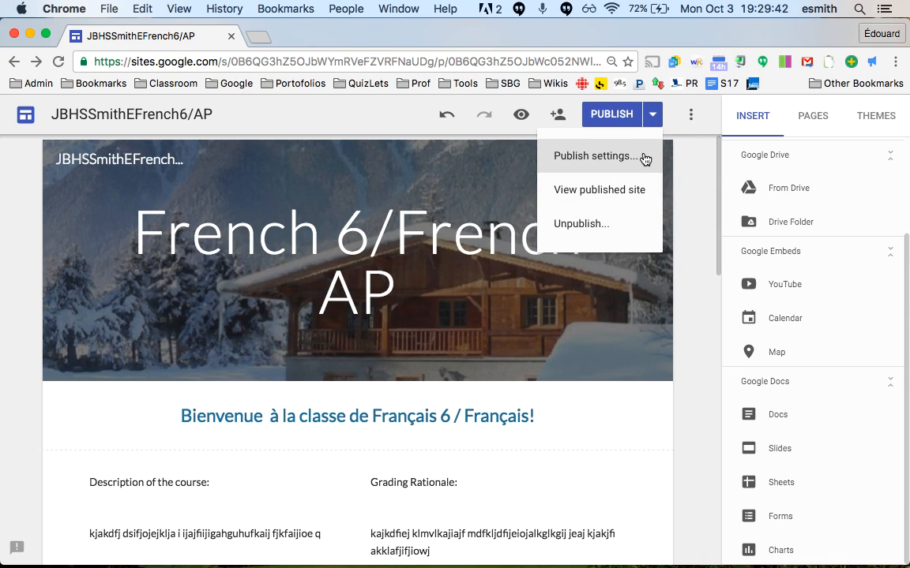
left_click(594, 156)
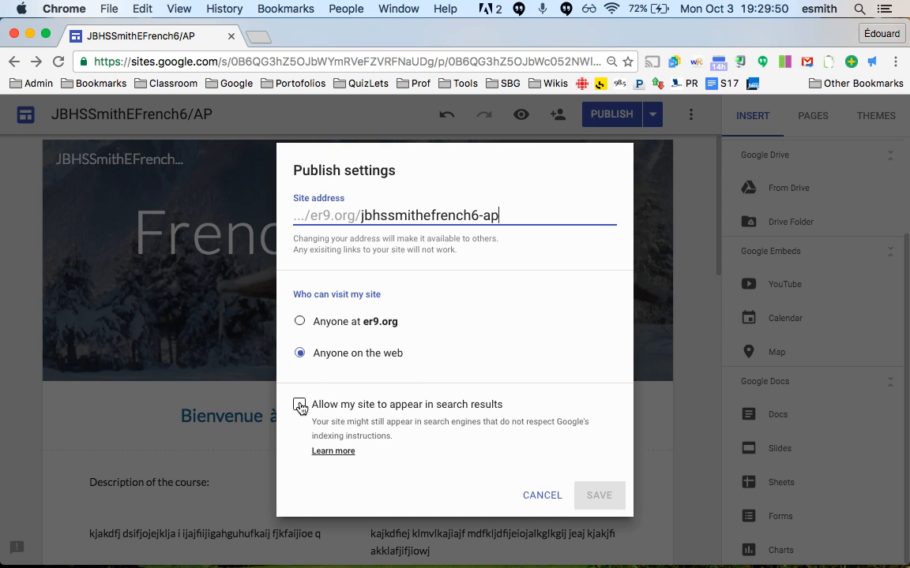
left_click(541, 493)
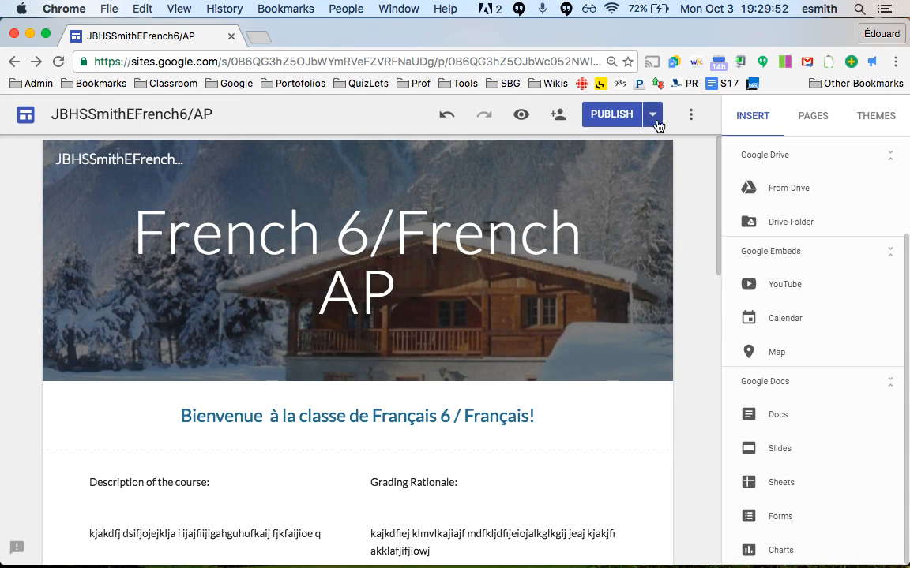
Step: View the published site, review the page from the header to the embedded video and its web address, and return to the editor
left_click(654, 115)
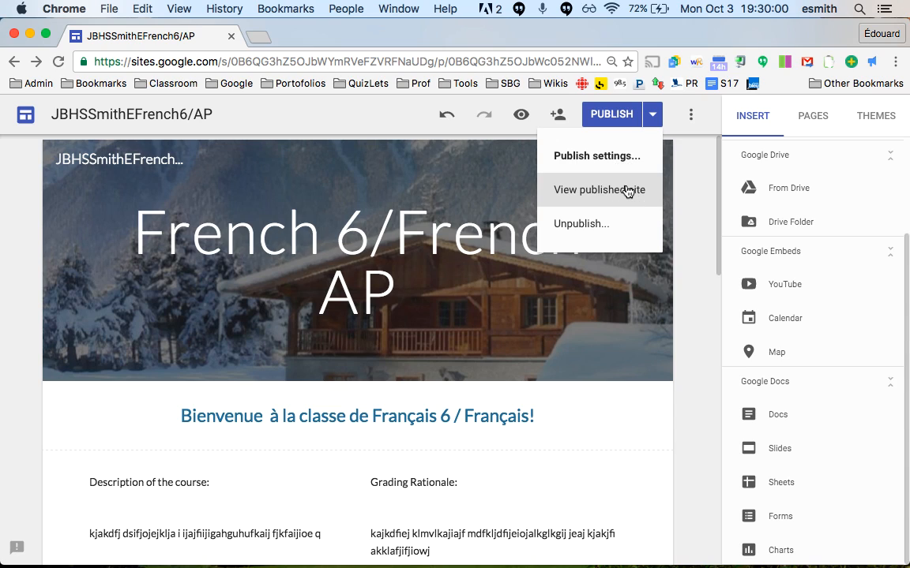
left_click(626, 190)
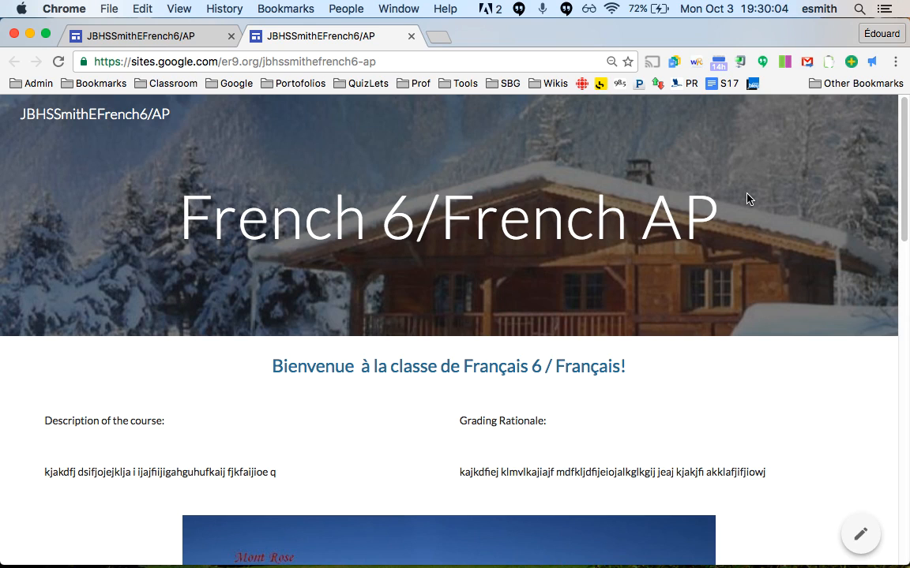
scroll(800, 197, "down", 5)
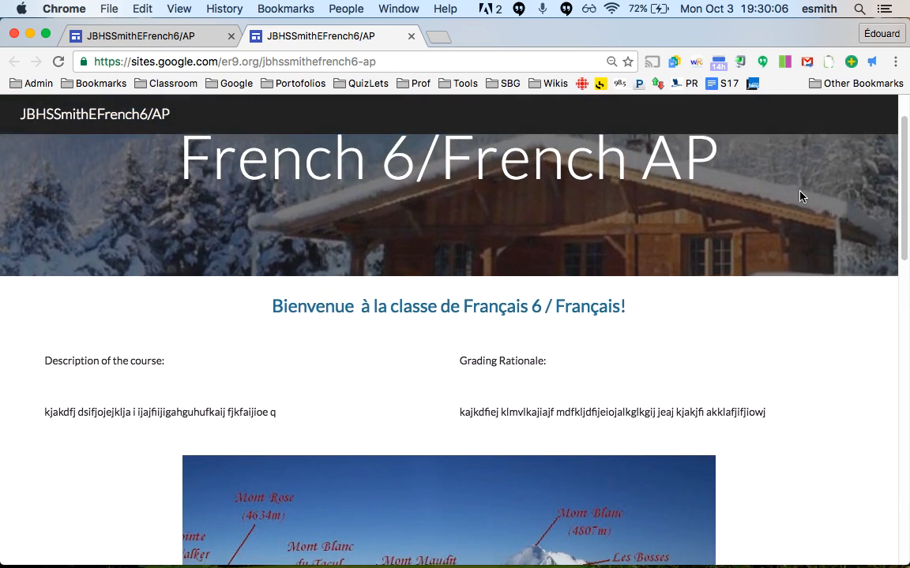
scroll(800, 196, "down", 12)
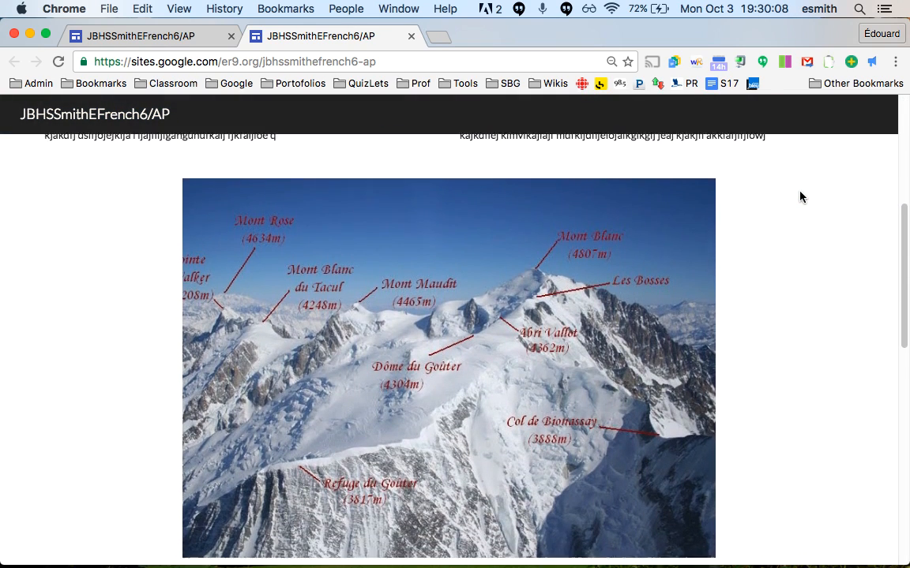
scroll(800, 196, "down", 10)
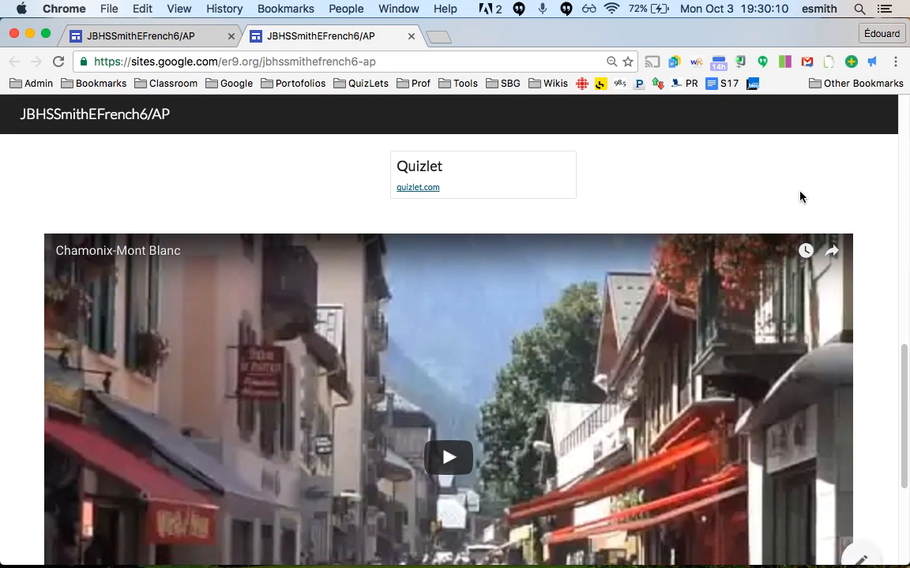
scroll(800, 196, "up", 5)
scroll(800, 197, "up", 15)
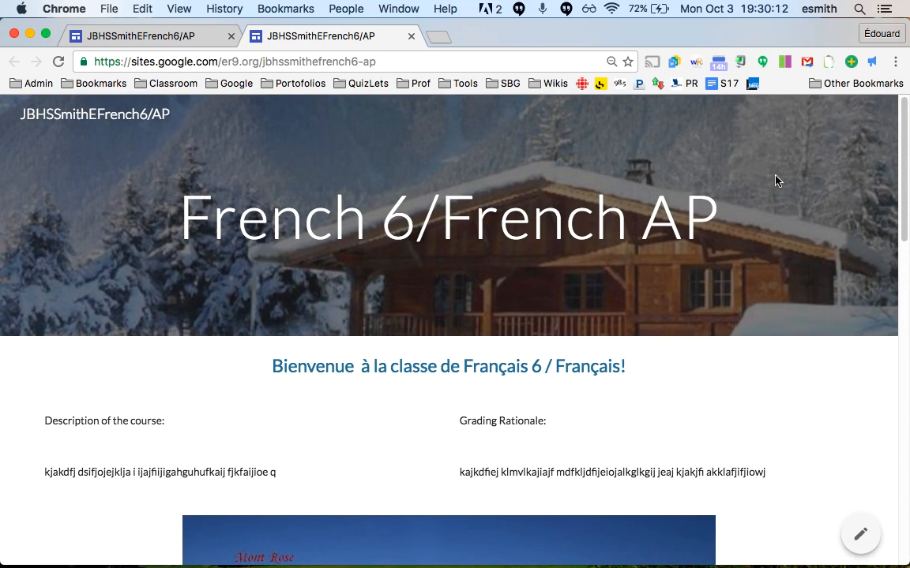
left_click(494, 63)
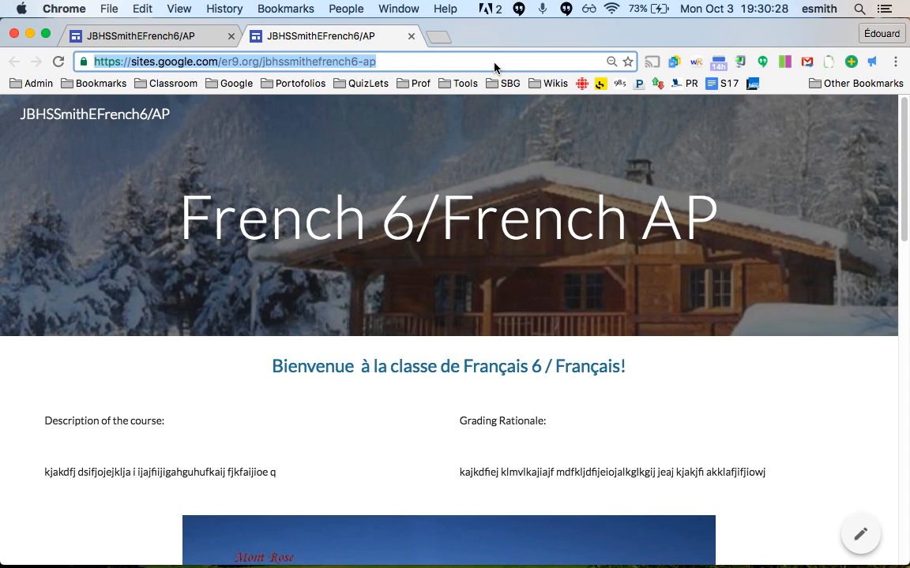
left_click(411, 37)
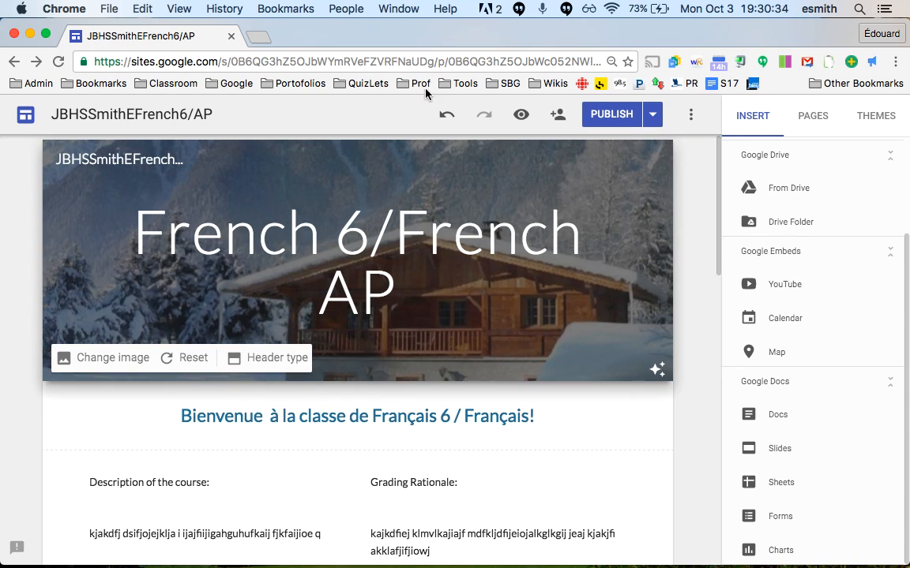
left_click(654, 124)
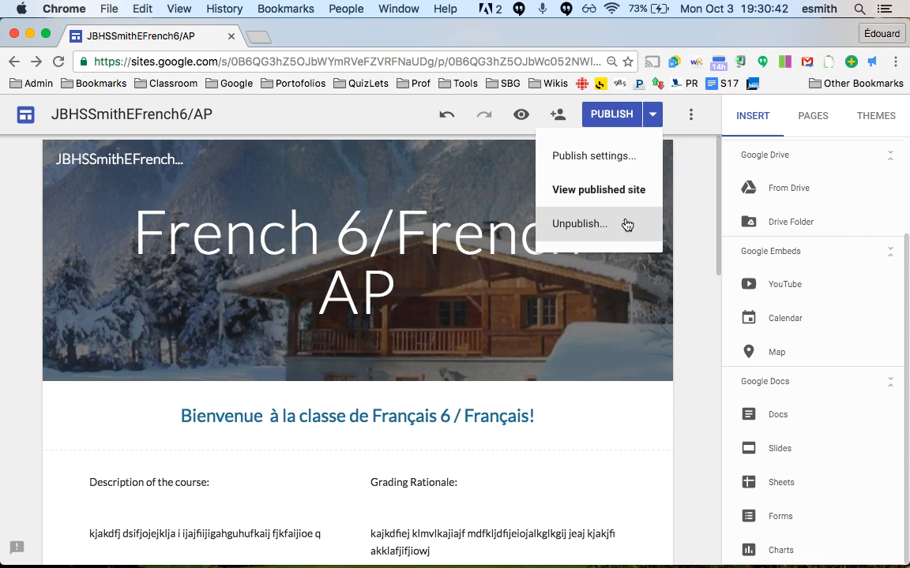
left_click(695, 200)
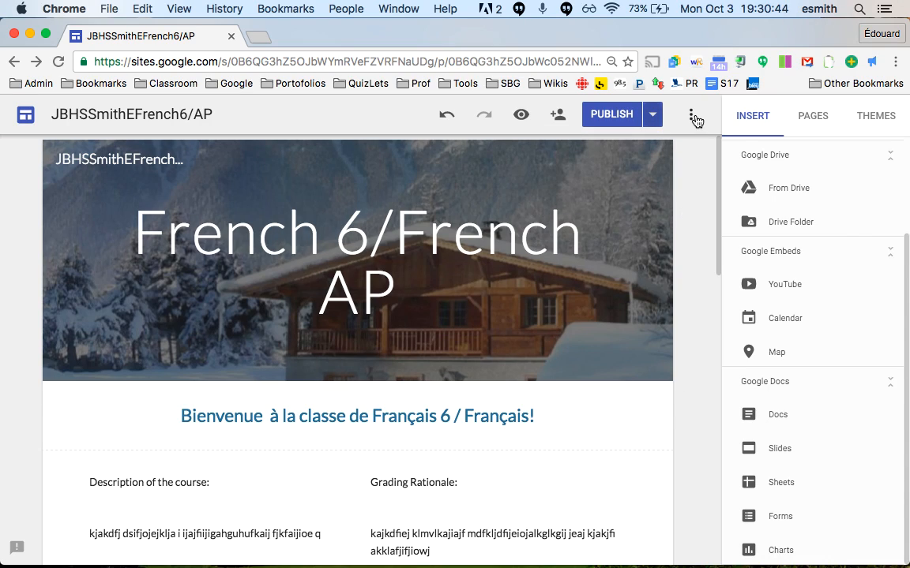
left_click(693, 119)
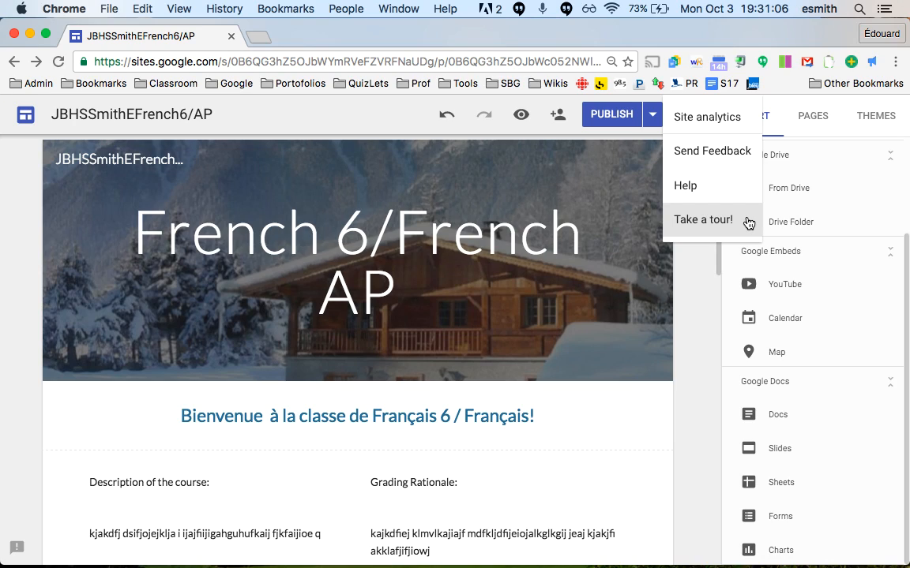
left_click(701, 281)
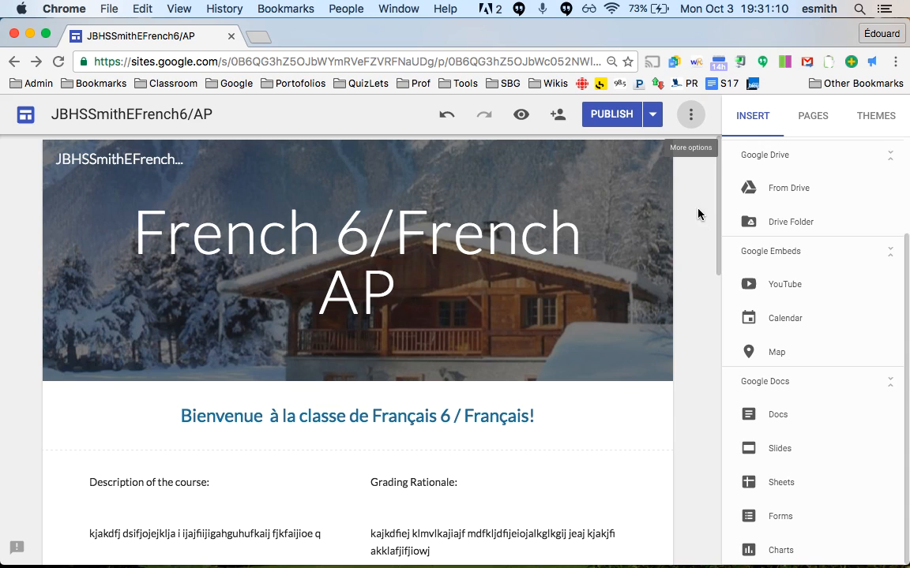
Step: Start adding an image to the page and search Google images for "french flag"
mouse_move(78, 248)
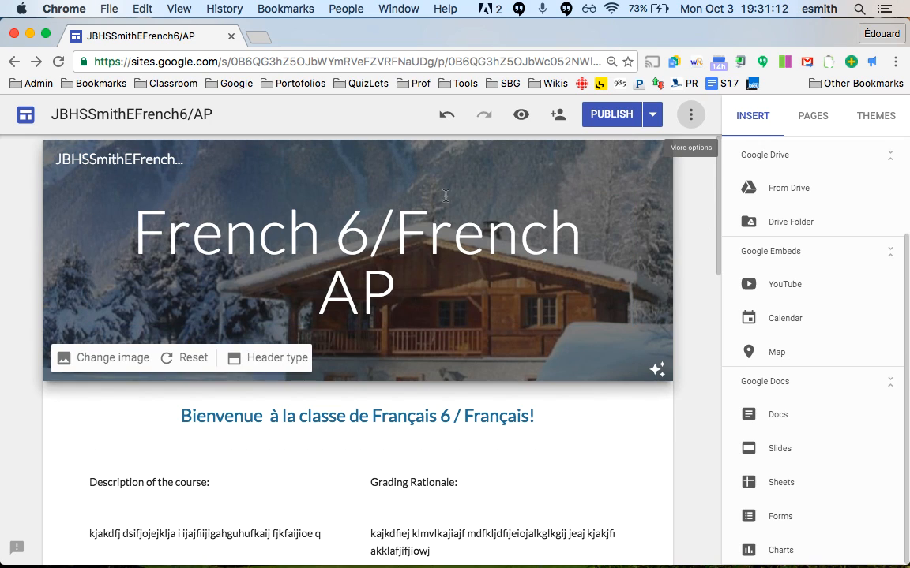
scroll(552, 332, "down", 10)
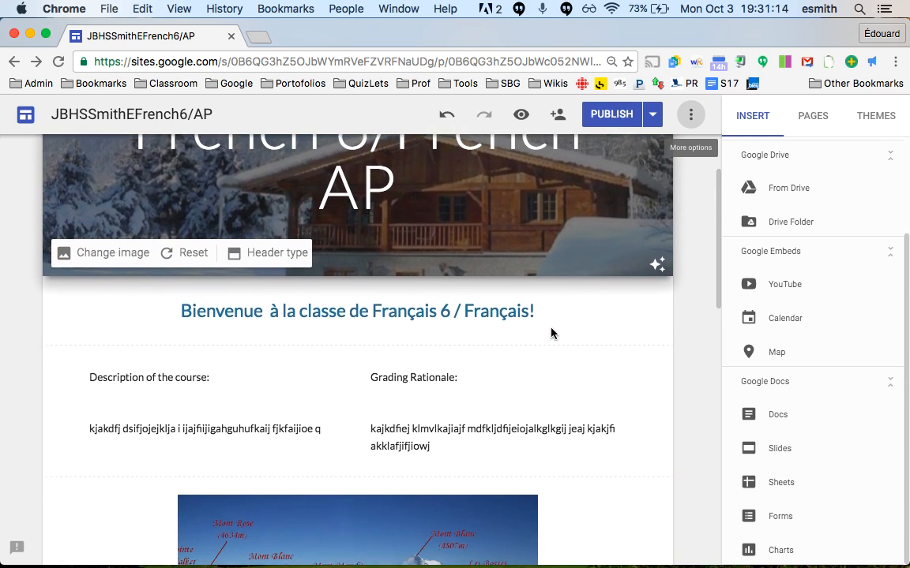
scroll(589, 328, "down", 5)
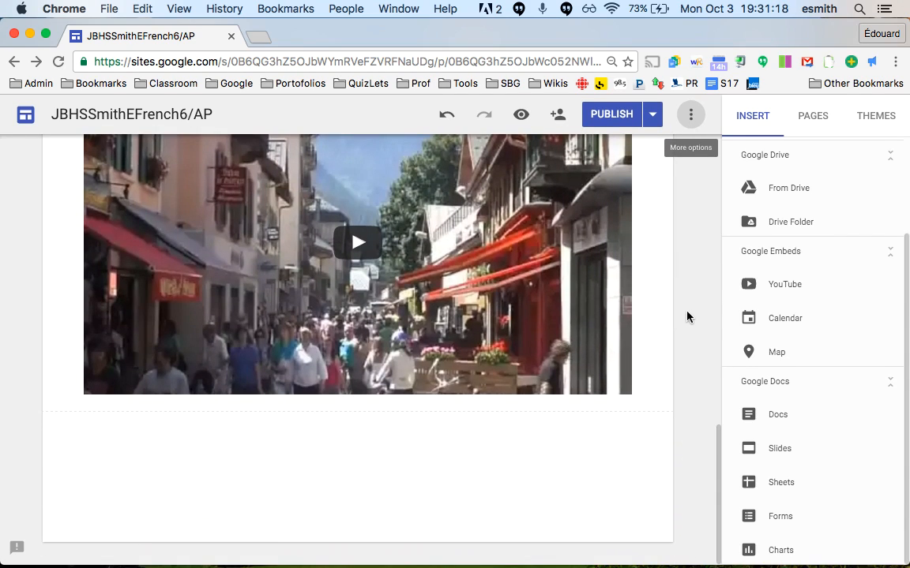
scroll(686, 315, "up", 3)
scroll(805, 303, "up", 3)
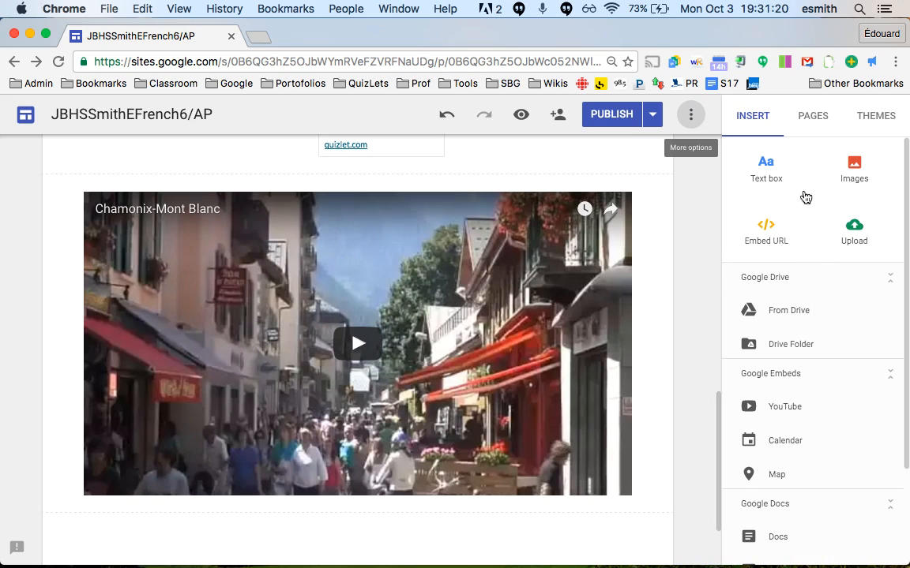
left_click(833, 174)
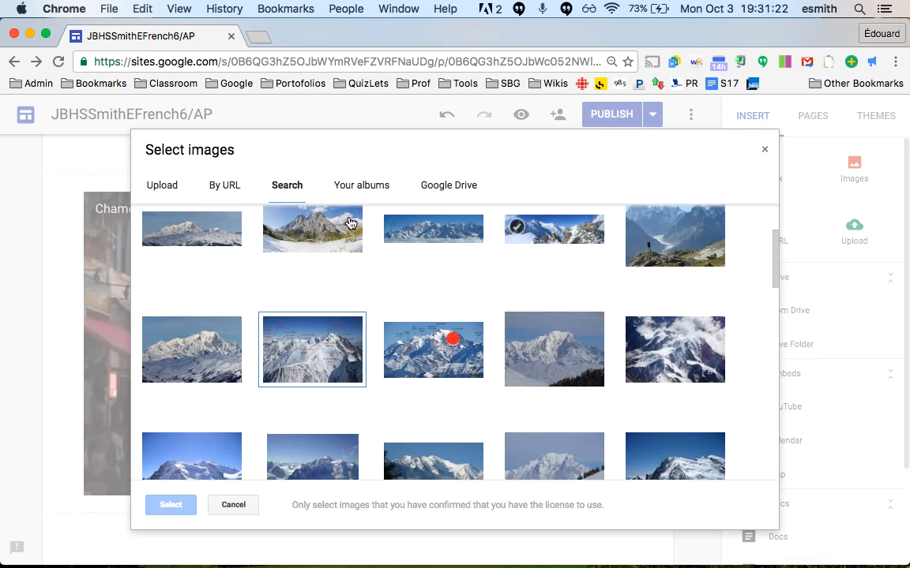
scroll(365, 294, "up", 3)
triple_click(302, 230)
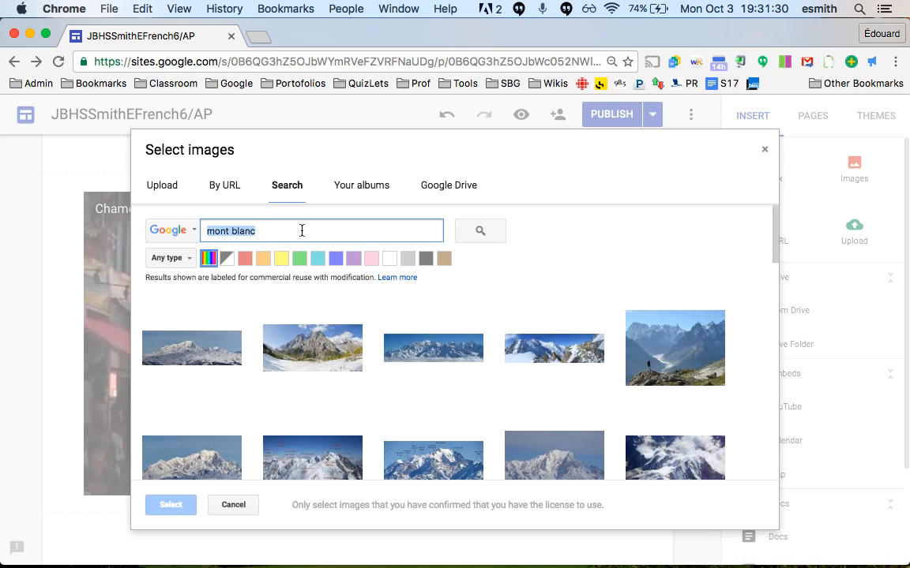
type("fran")
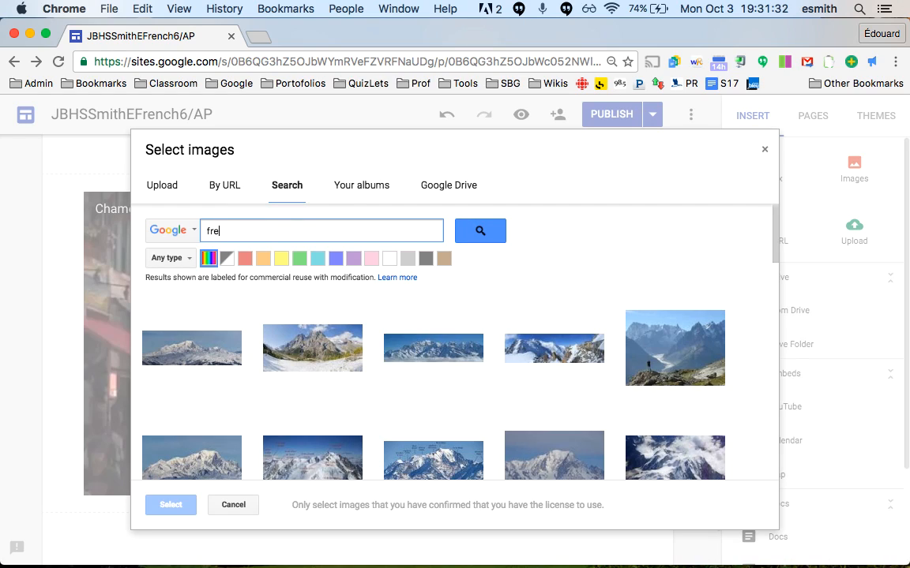
type("nch flag")
left_click(477, 231)
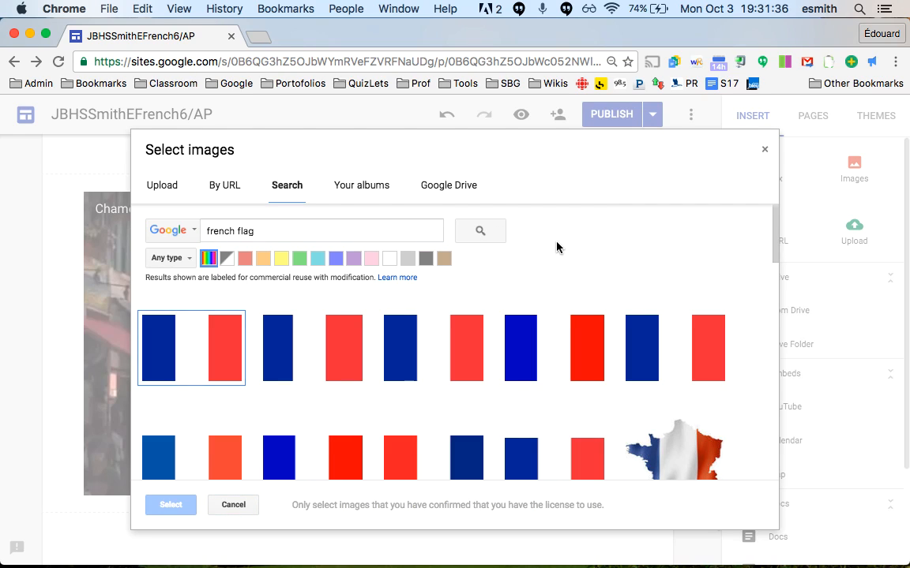
Step: Insert the image of the France map filled with the French flag beneath the Chamonix-Mont Blanc video
scroll(685, 328, "down", 3)
left_click(687, 331)
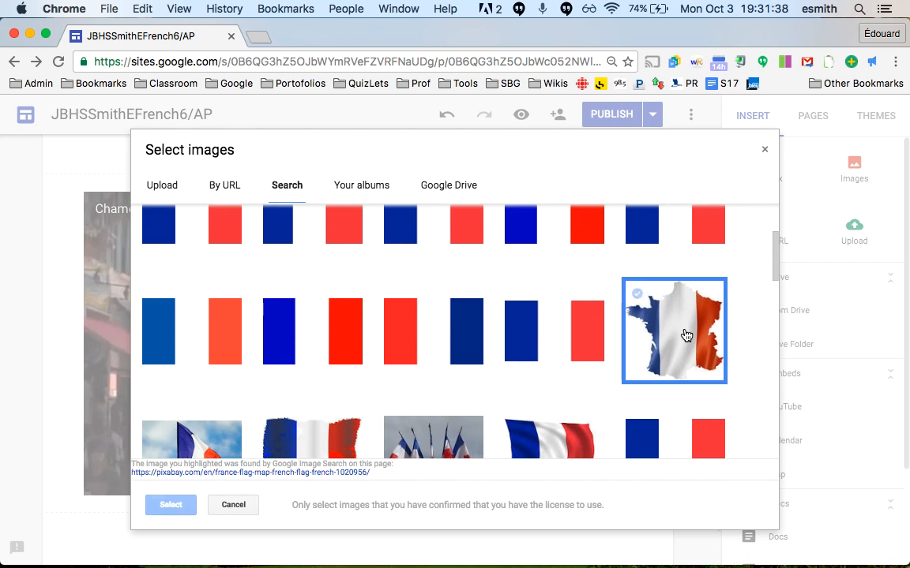
left_click(169, 506)
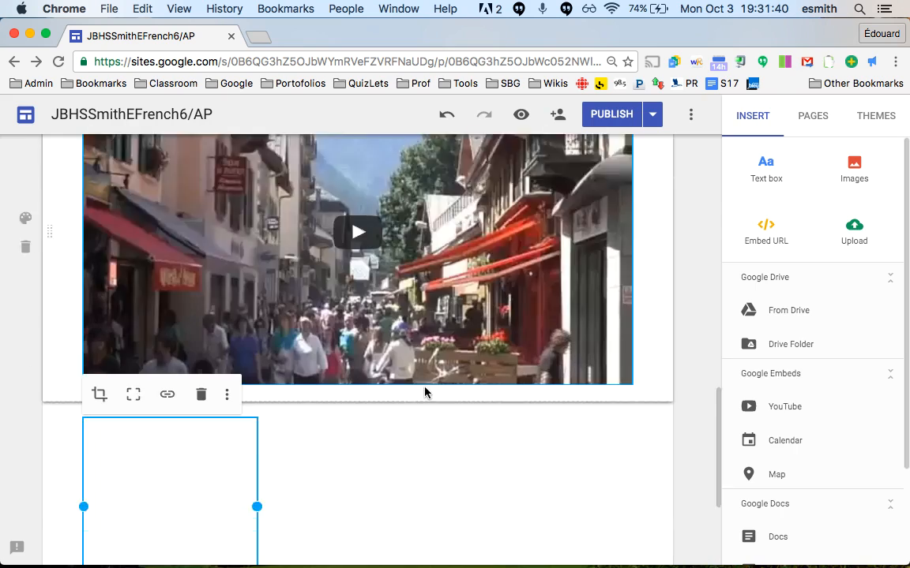
Step: Enlarge the France map image to the full content width and extend its lower edge to show the whole map
left_click_drag(255, 397, 631, 538)
scroll(669, 458, "down", 3)
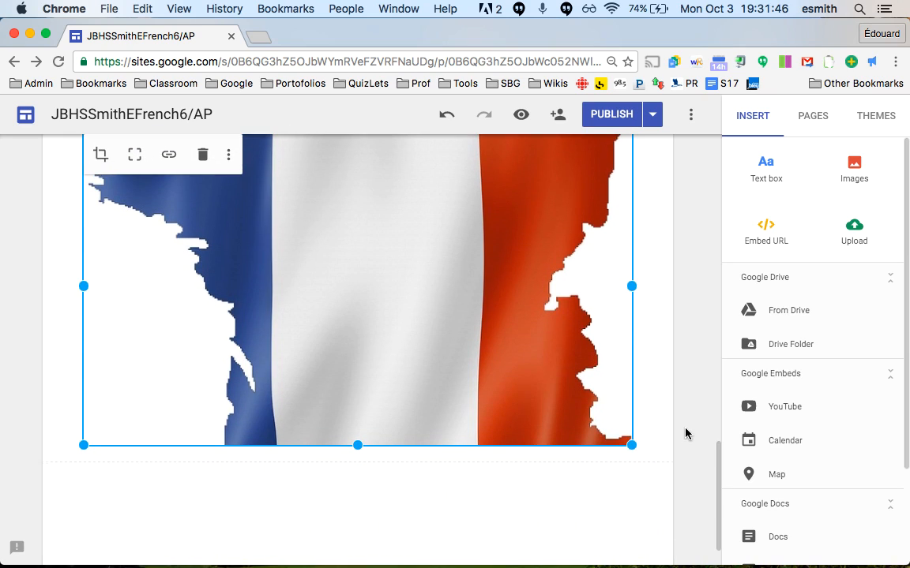
left_click_drag(358, 441, 363, 496)
scroll(363, 496, "down", 2)
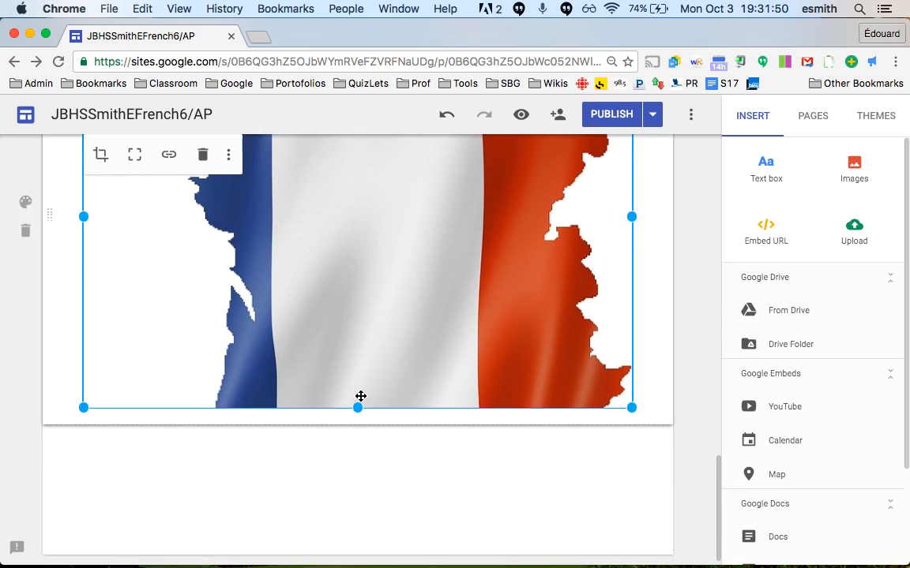
left_click_drag(358, 404, 355, 553)
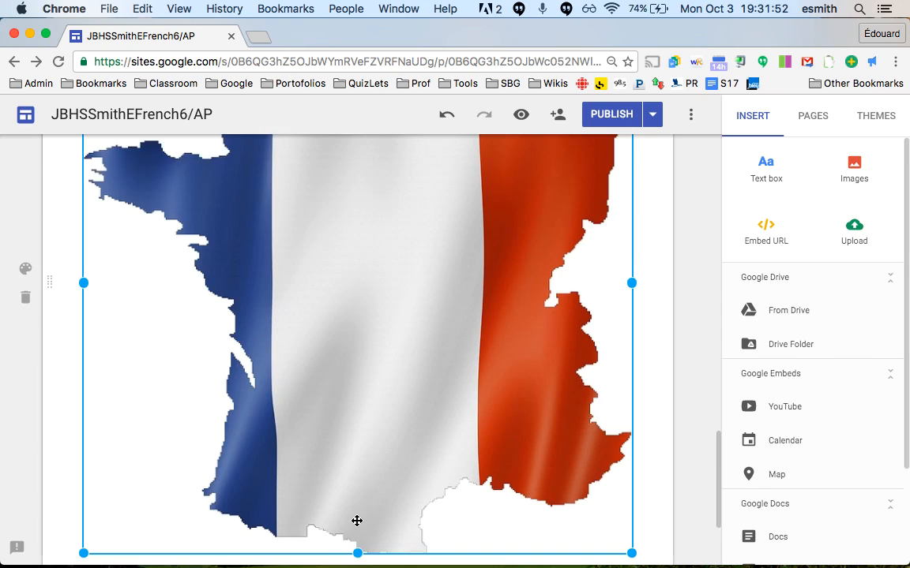
scroll(373, 479, "up", 4)
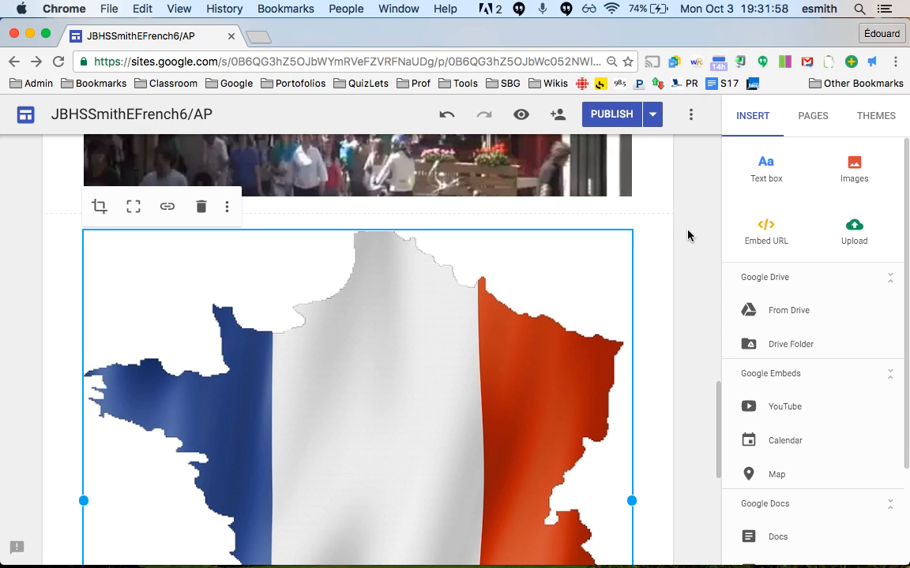
scroll(687, 235, "down", 1)
scroll(687, 235, "up", 2)
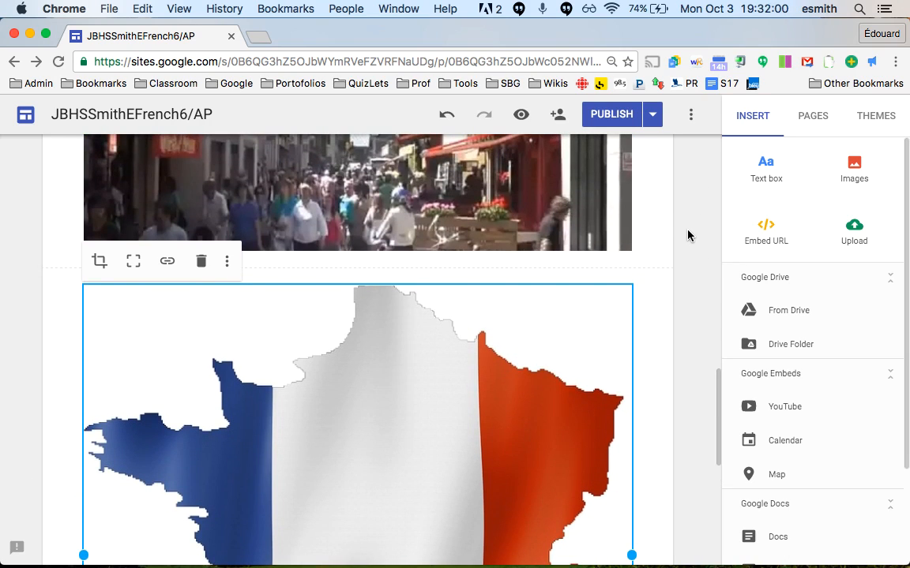
scroll(687, 235, "up", 3)
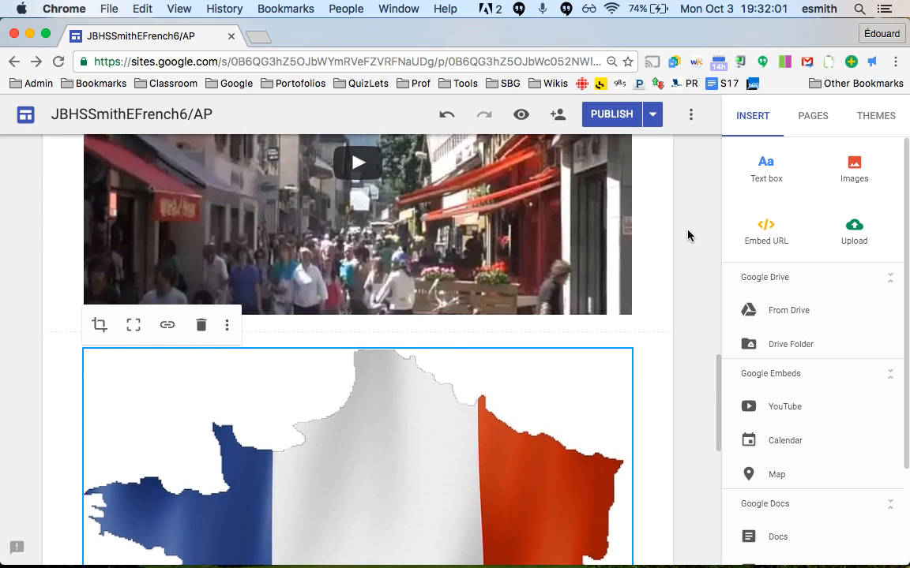
Step: Open the published class site under sites.google.com/er9.org in a new browser tab and review the page down to its footer
left_click(269, 41)
type("sites.google.com")
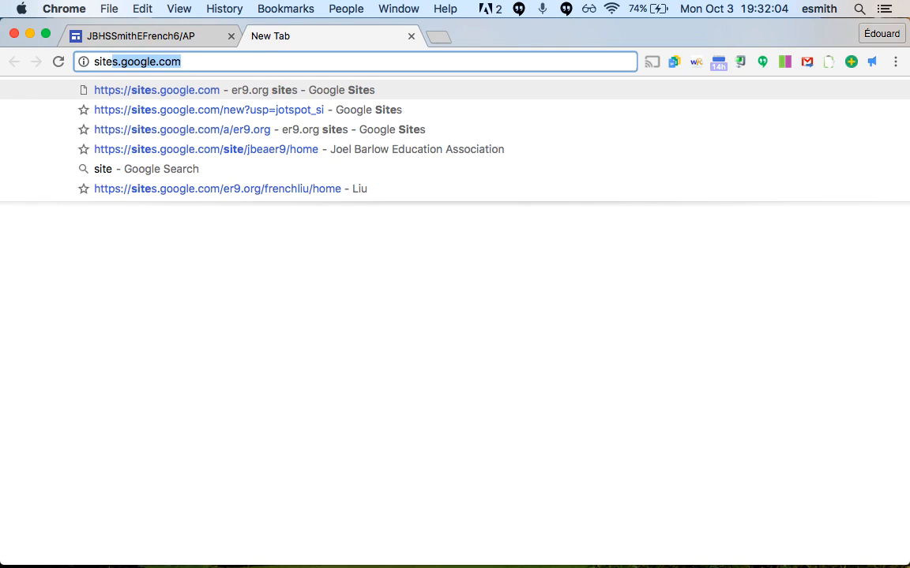
key("Right")
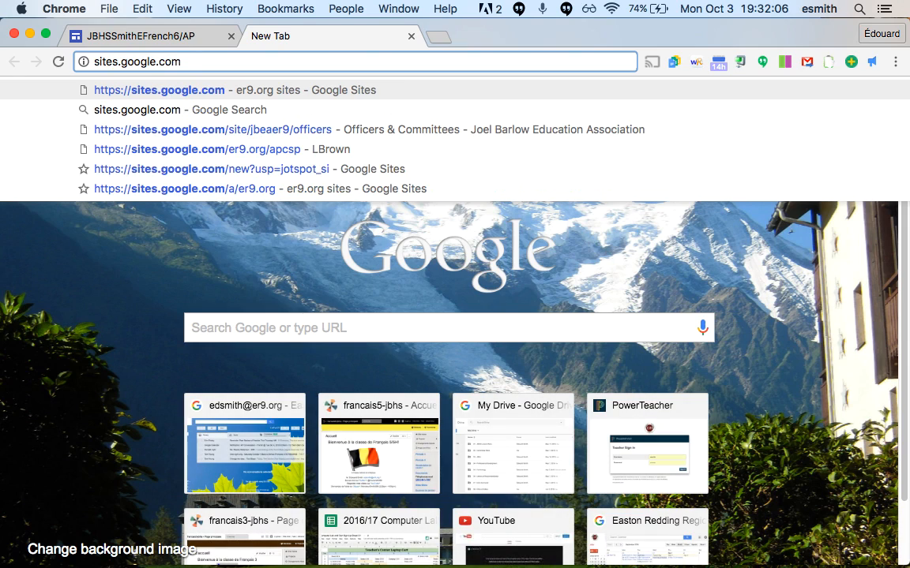
type("/er")
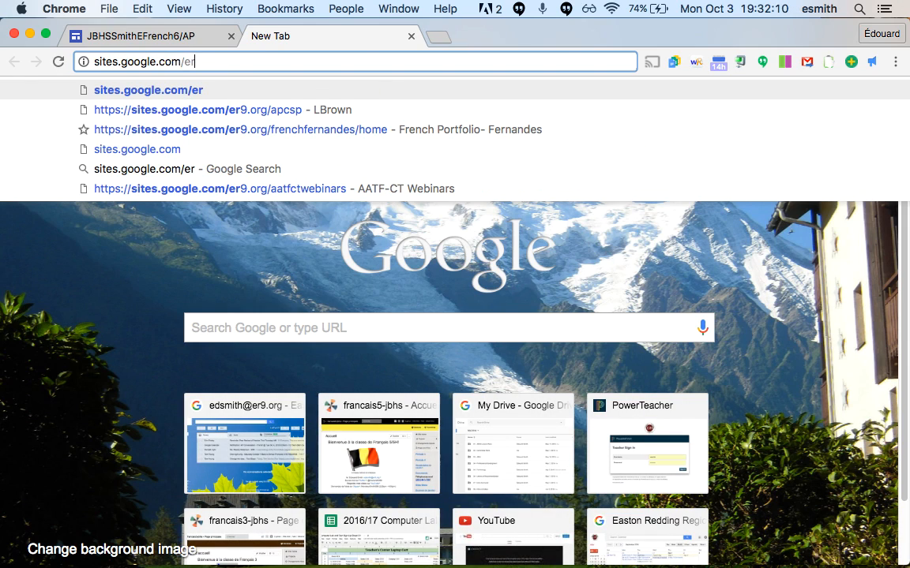
type("9.org")
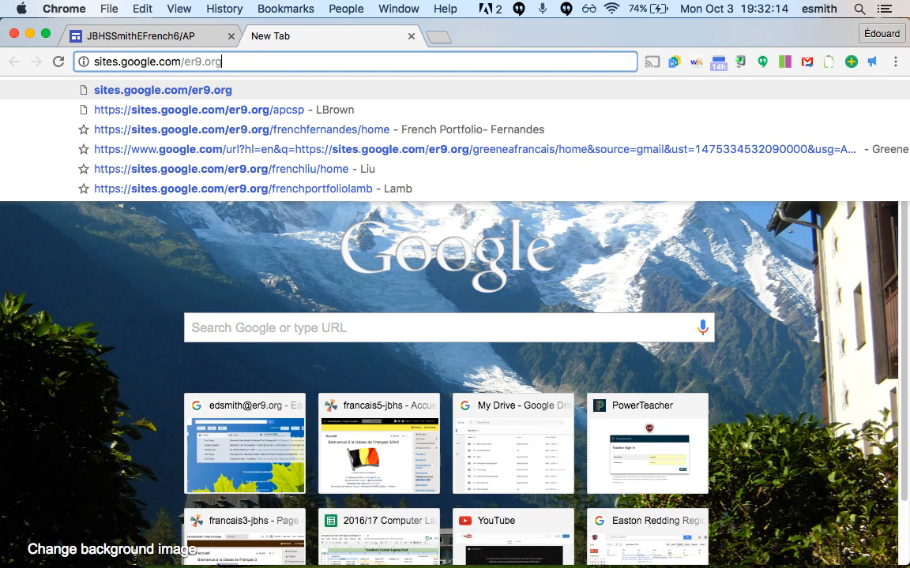
type("/jb")
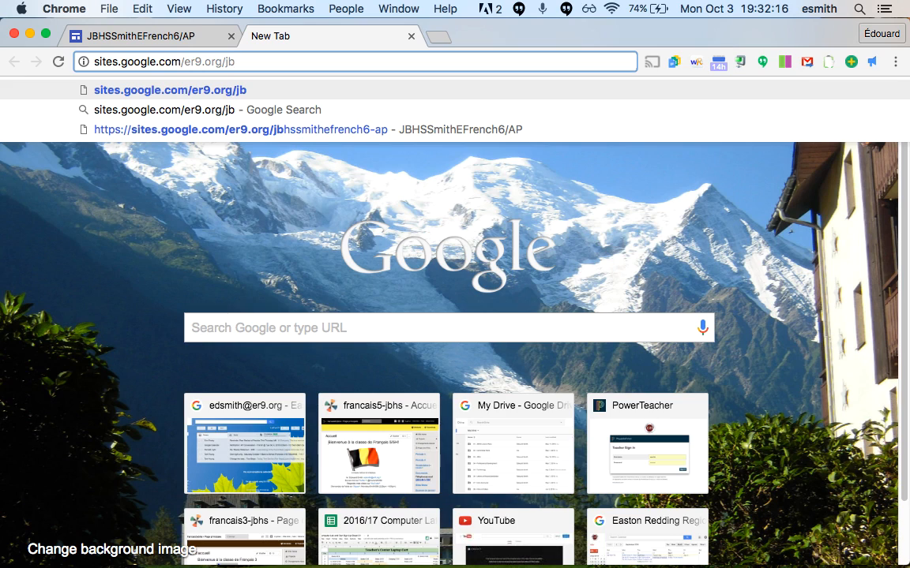
left_click(280, 134)
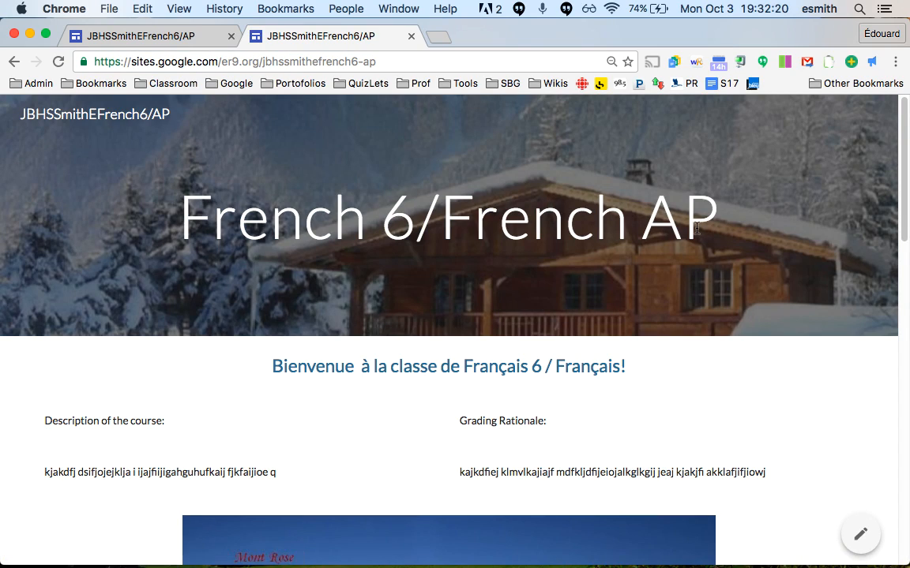
scroll(697, 228, "down", 10)
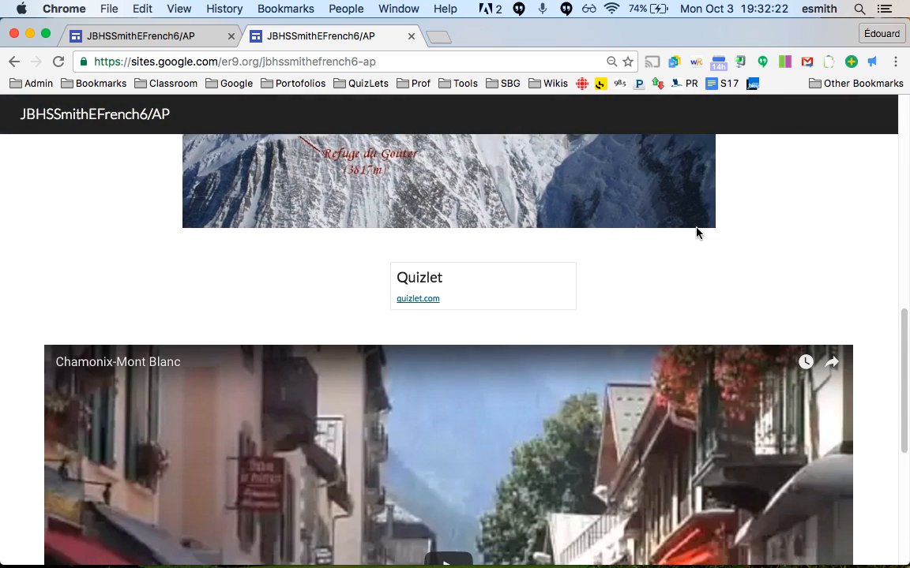
scroll(698, 233, "down", 3)
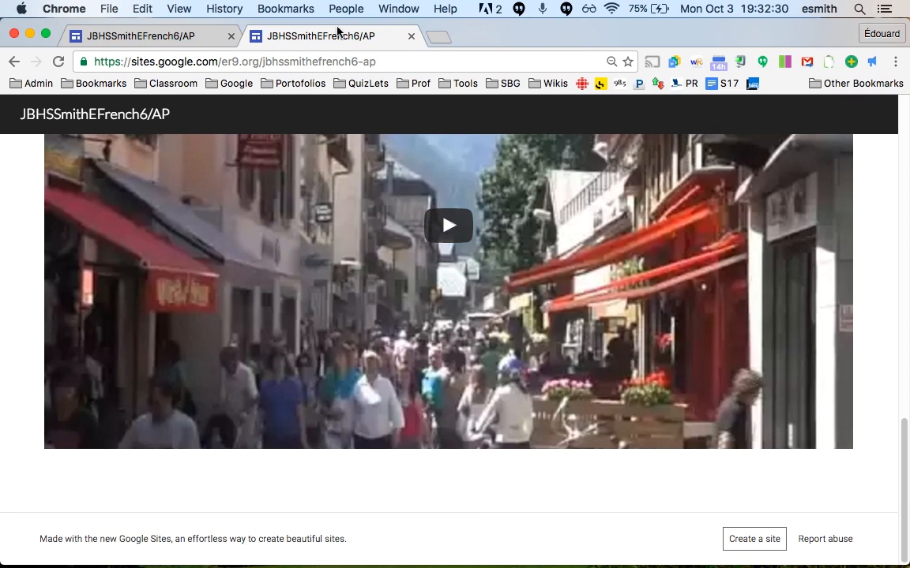
Step: Return to the editor and readjust the France map image's size to span the full content width with the whole map uncropped
left_click(180, 35)
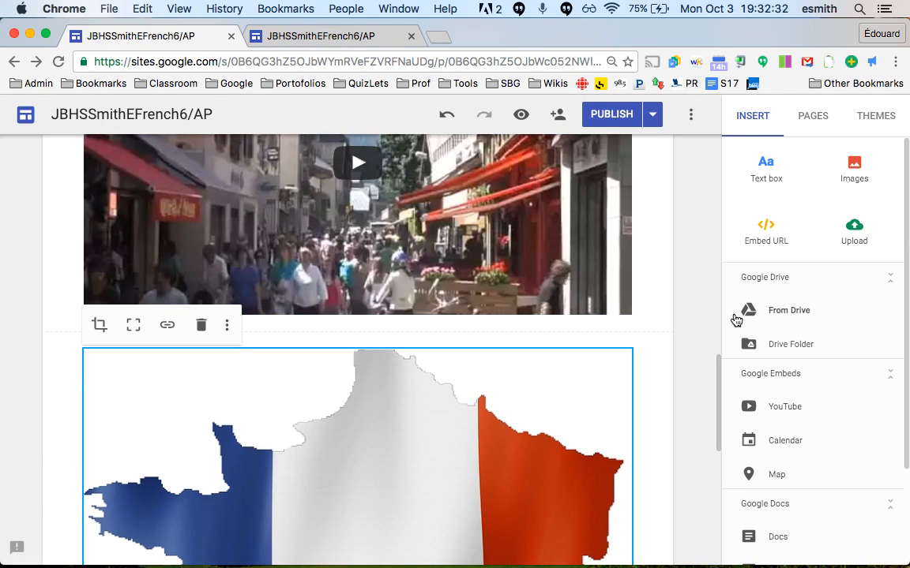
scroll(704, 310, "down", 5)
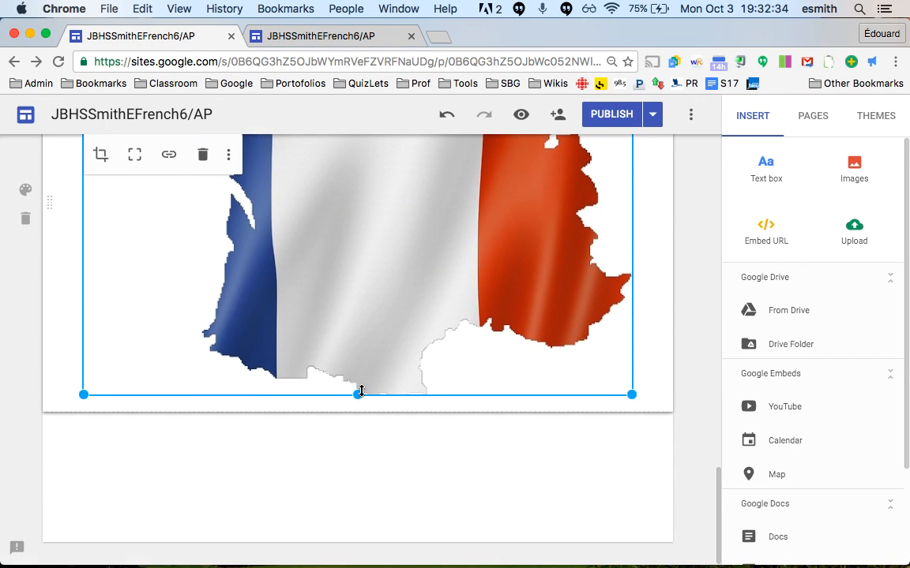
left_click_drag(359, 392, 358, 489)
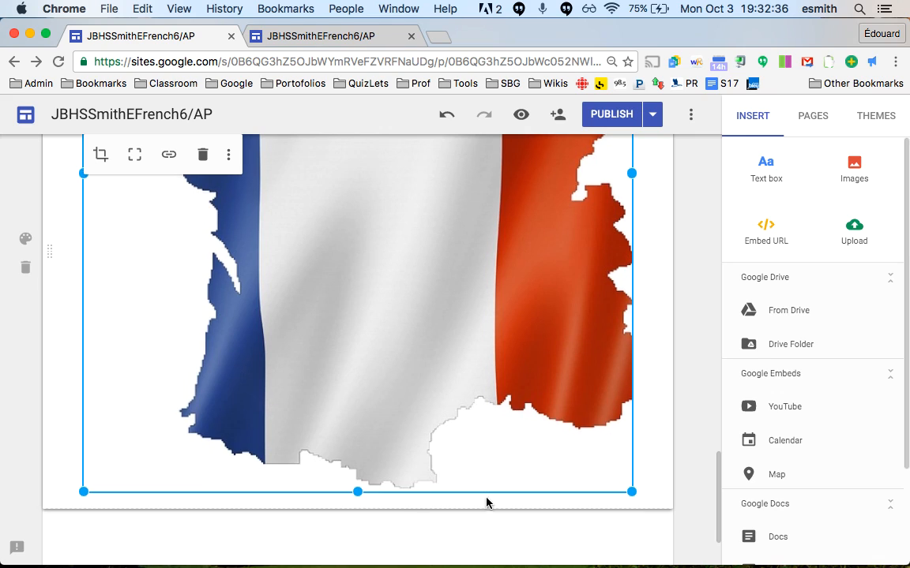
scroll(487, 503, "up", 5)
scroll(699, 338, "down", 4)
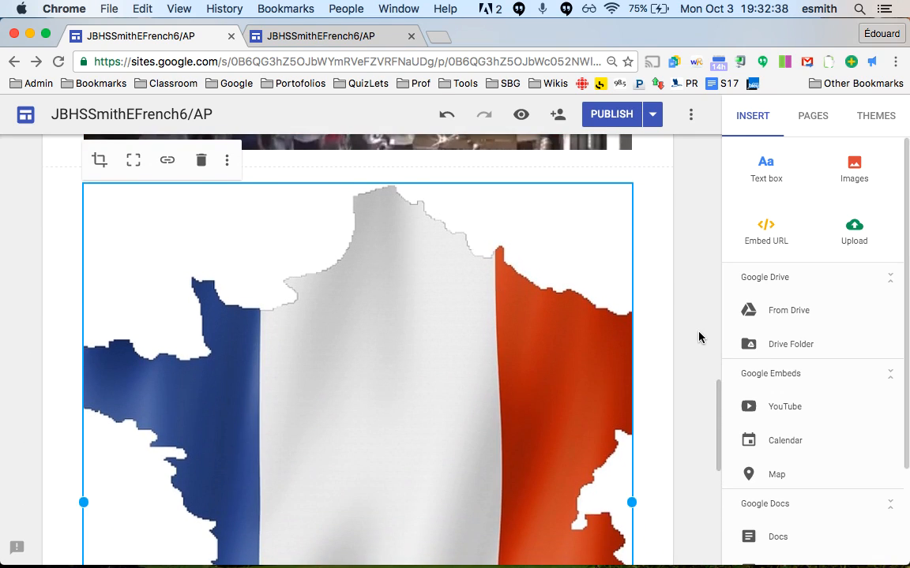
scroll(689, 326, "down", 3)
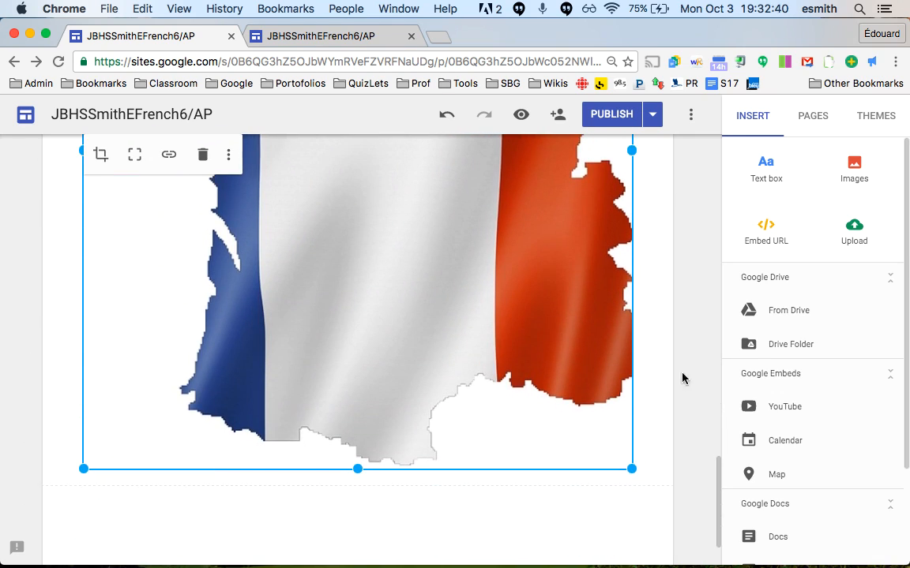
left_click_drag(632, 467, 521, 380)
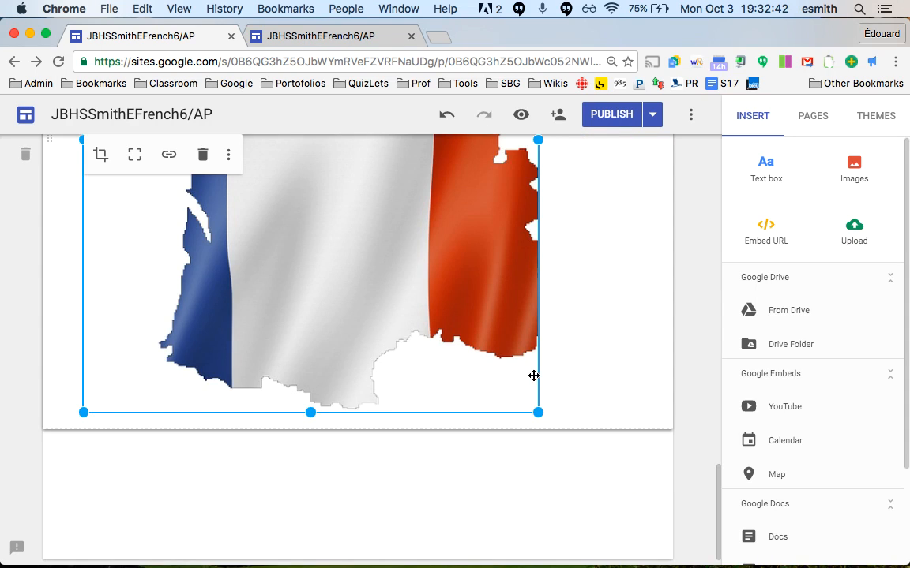
scroll(552, 295, "up", 2)
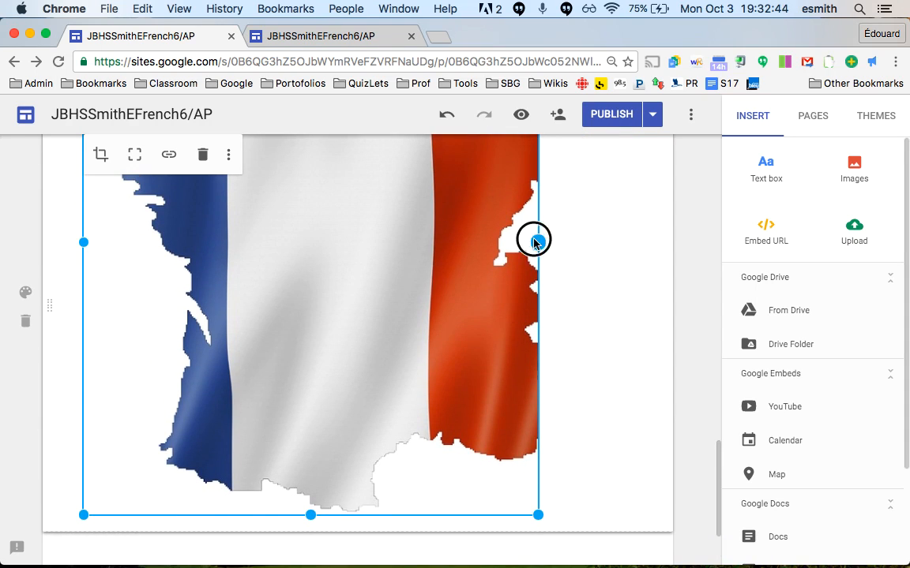
left_click_drag(535, 242, 643, 244)
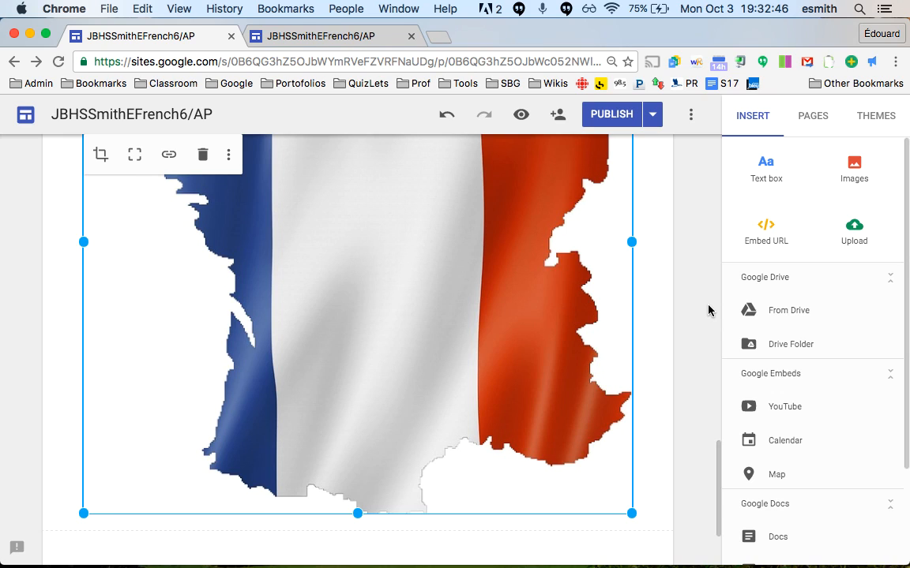
scroll(705, 316, "up", 4)
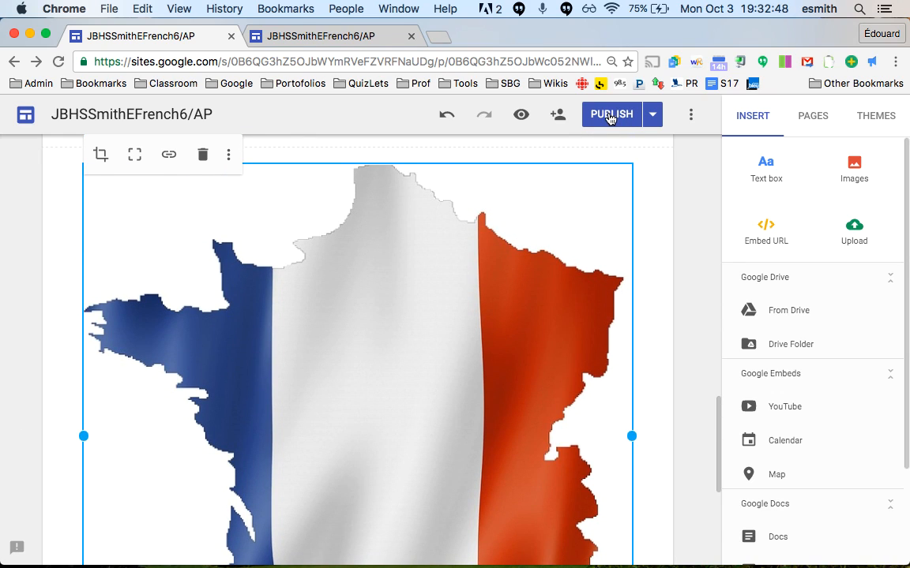
Step: Publish the updated site, check the France map image on the published page, and return to the top of the page in the editor
left_click(609, 116)
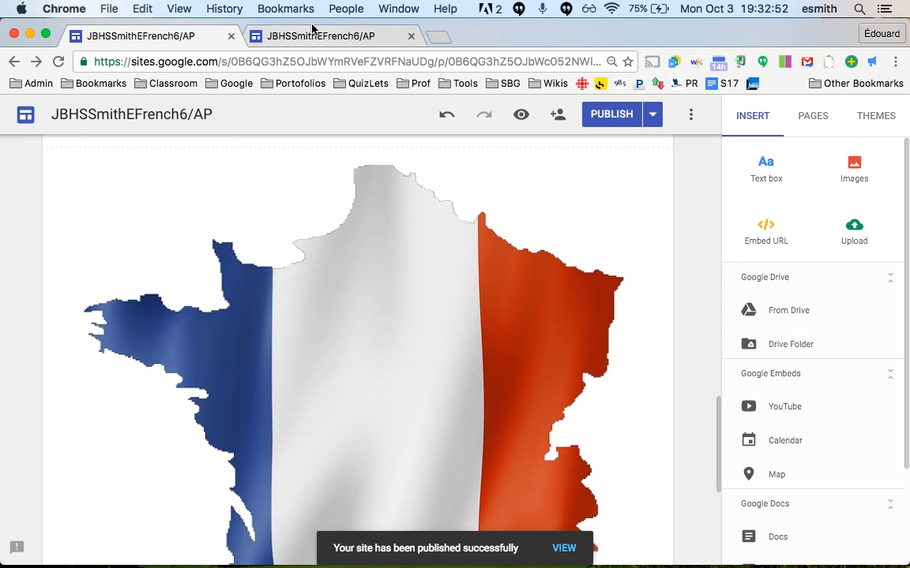
left_click(309, 39)
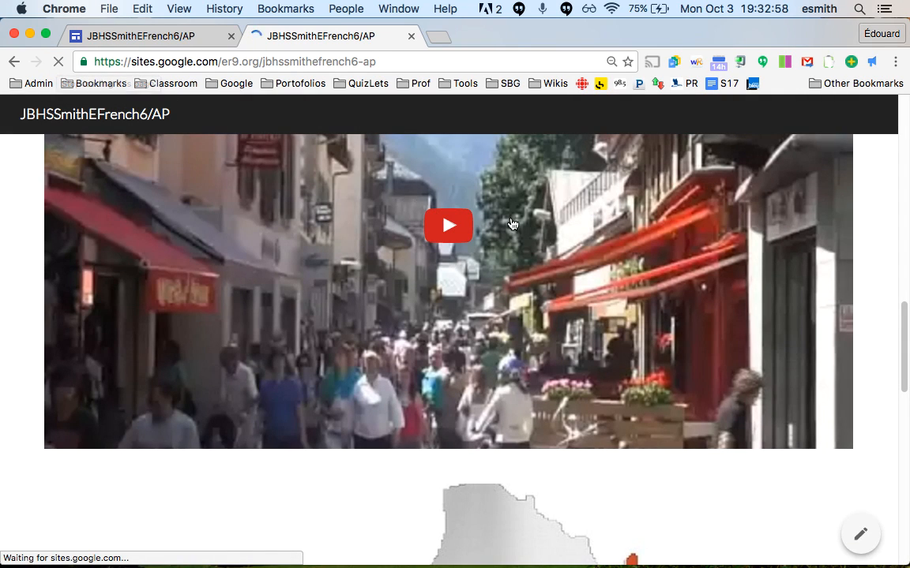
scroll(512, 224, "down", 10)
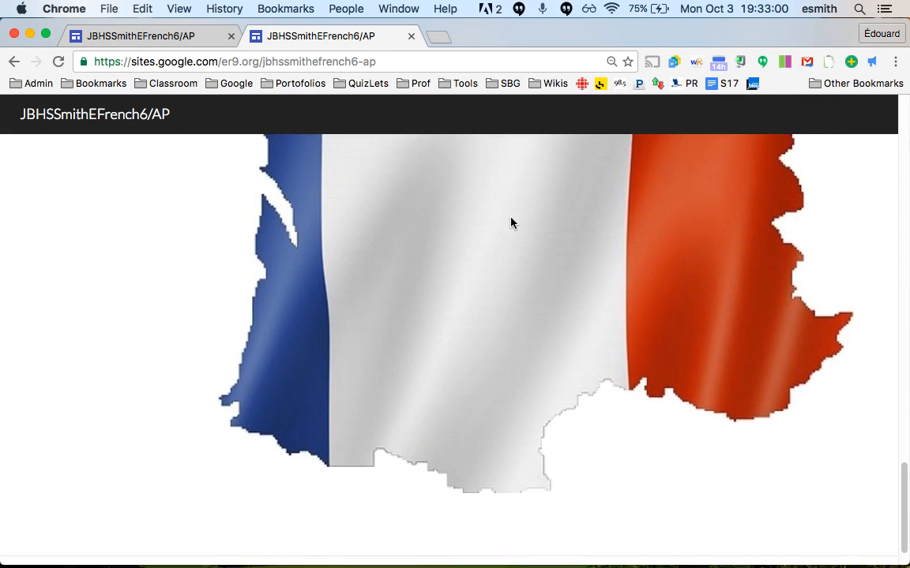
scroll(512, 223, "up", 5)
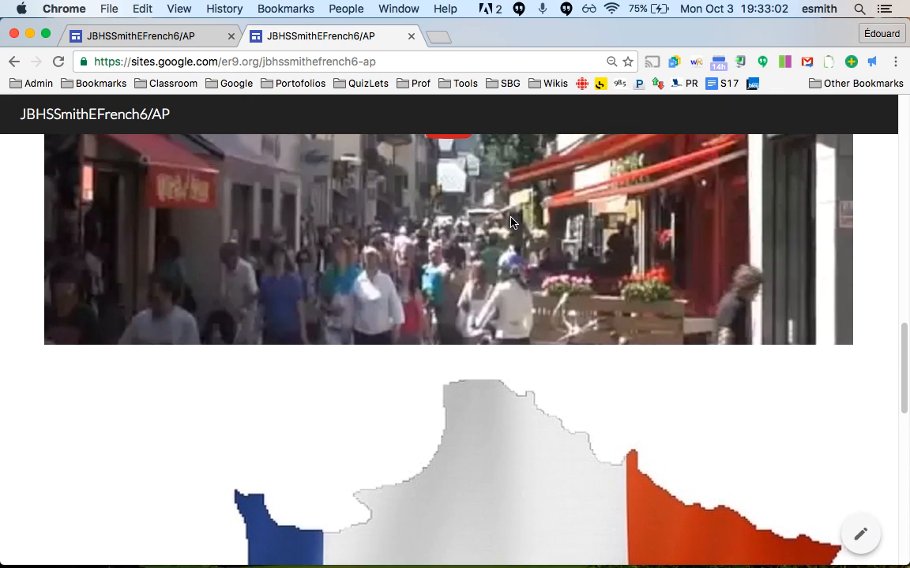
scroll(511, 223, "up", 10)
scroll(510, 223, "down", 9)
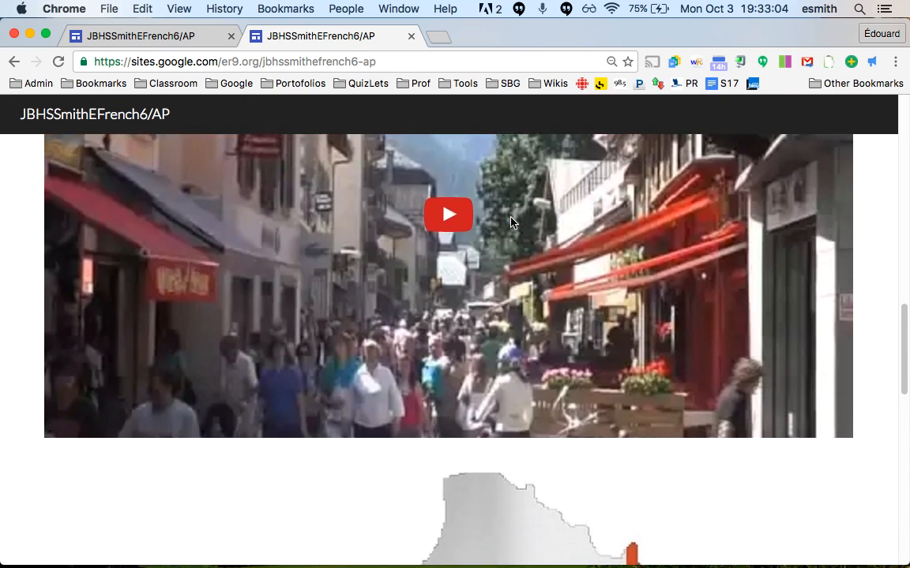
scroll(511, 223, "down", 8)
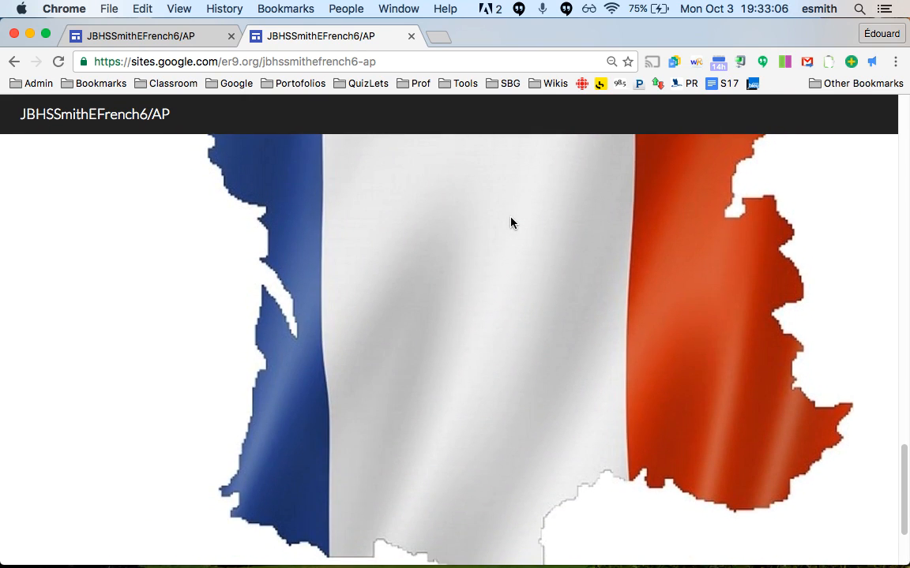
left_click(180, 38)
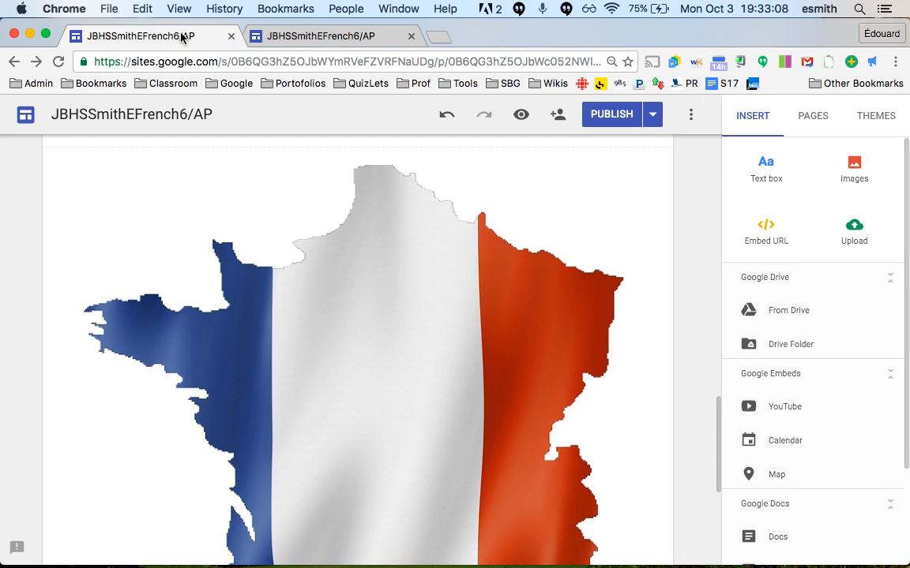
scroll(334, 255, "up", 10)
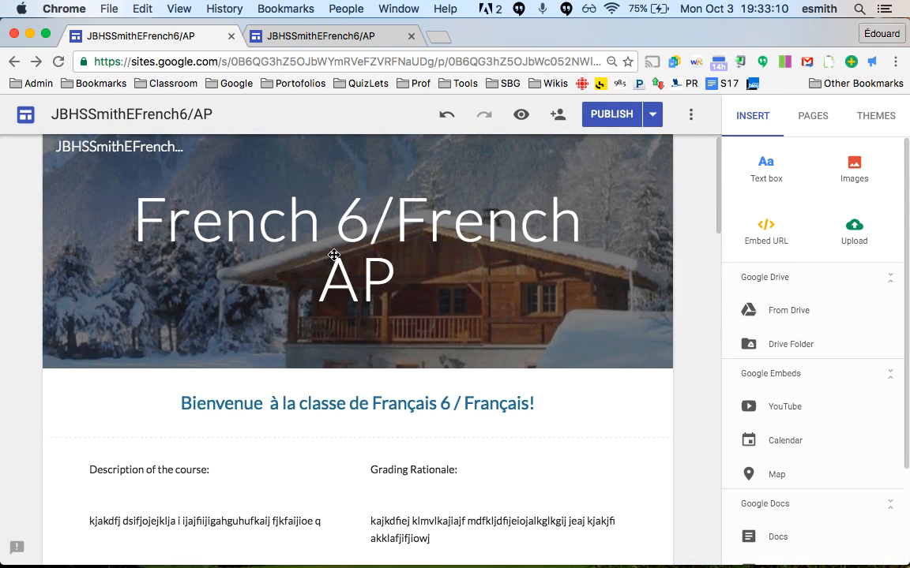